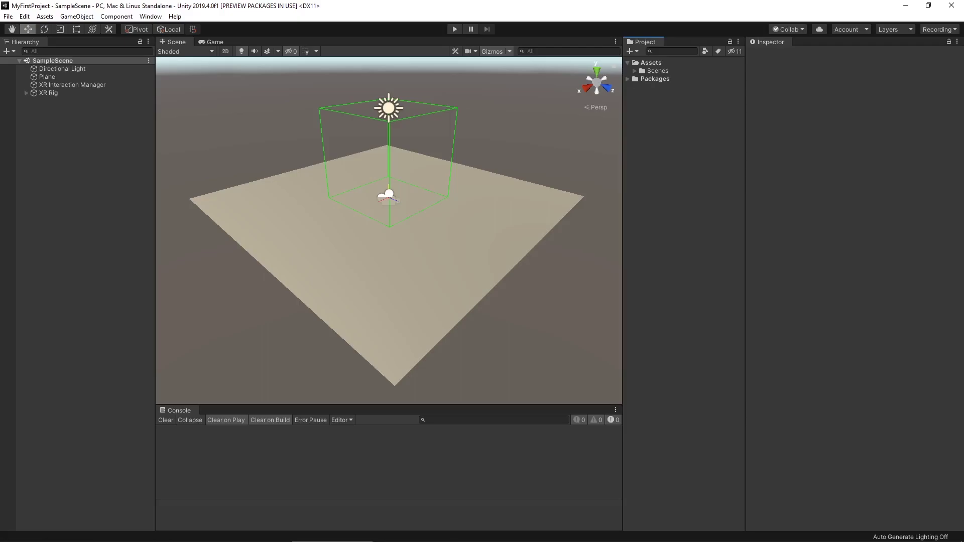
Expand XR Rig and Camera Offset to reveal Main Camera and both hand controllers, then select XR Rig.
click(26, 93)
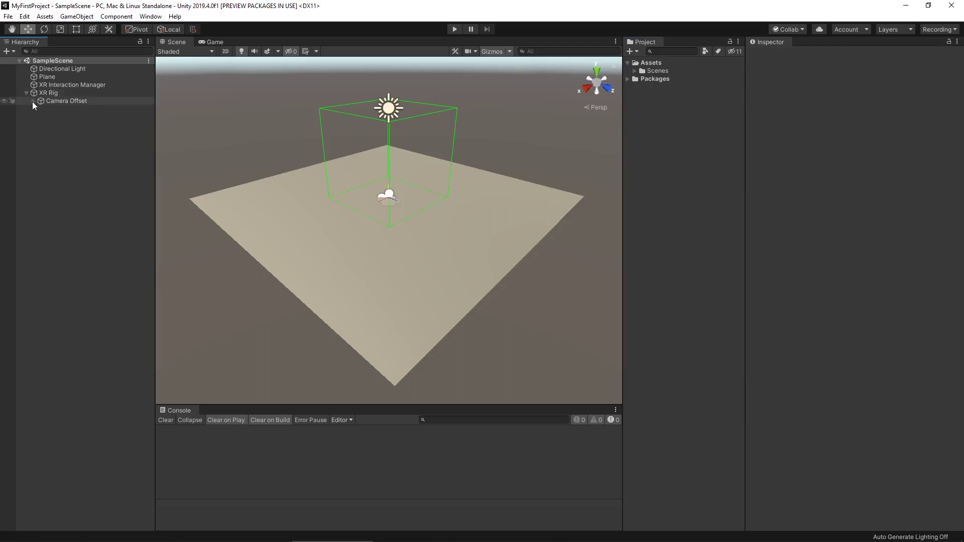
click(33, 101)
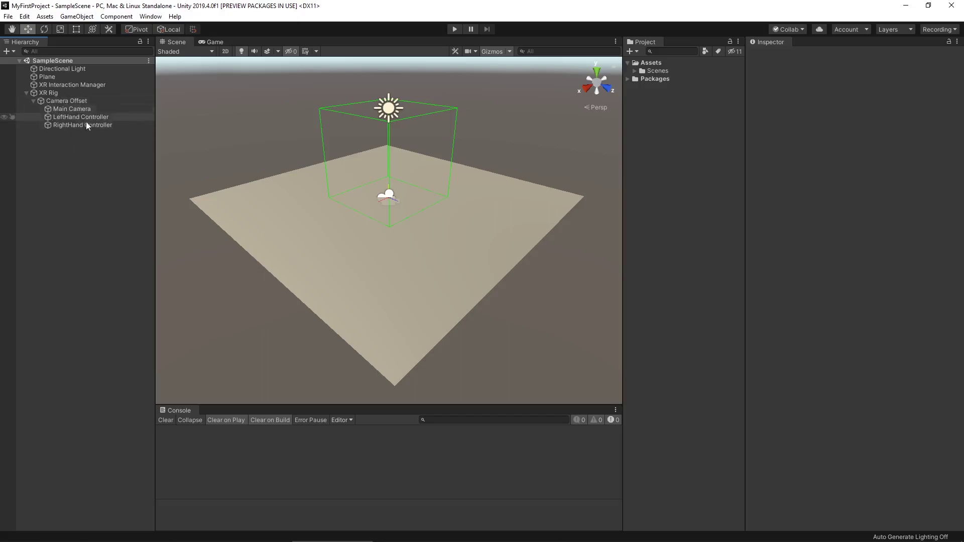
click(58, 93)
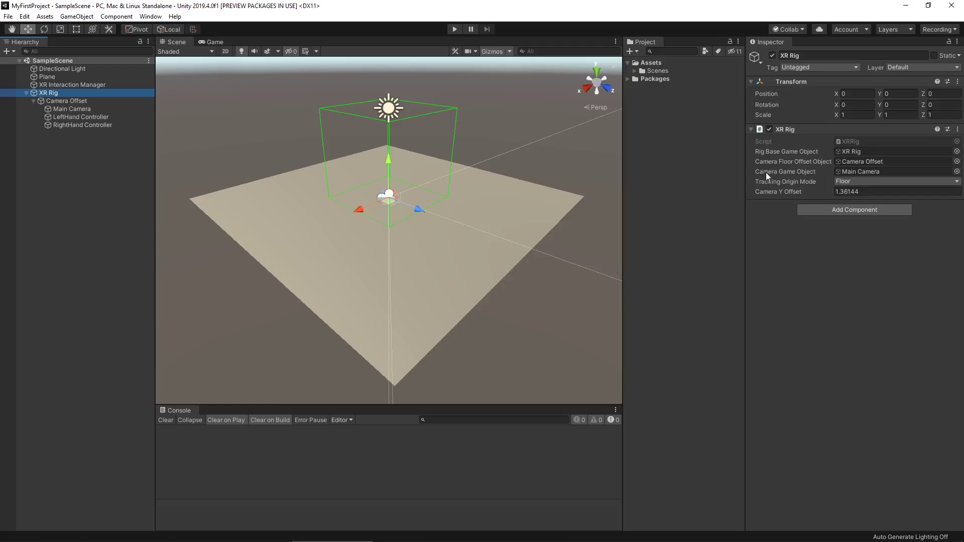
mouse_move(803, 188)
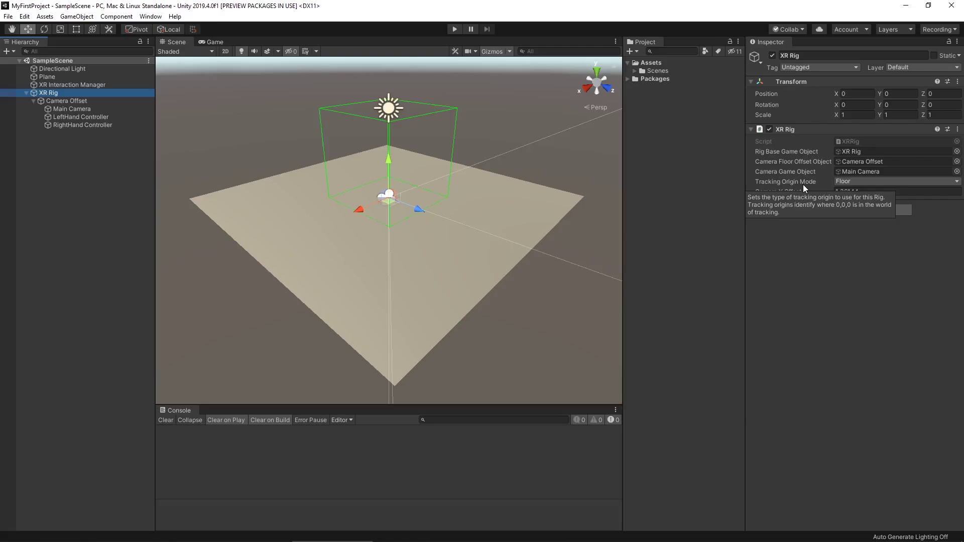
click(843, 182)
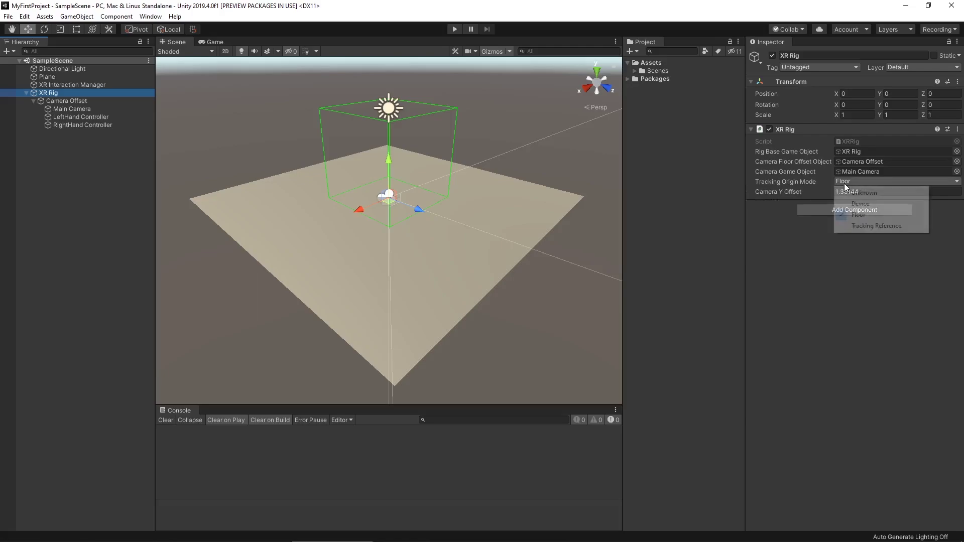
click(860, 204)
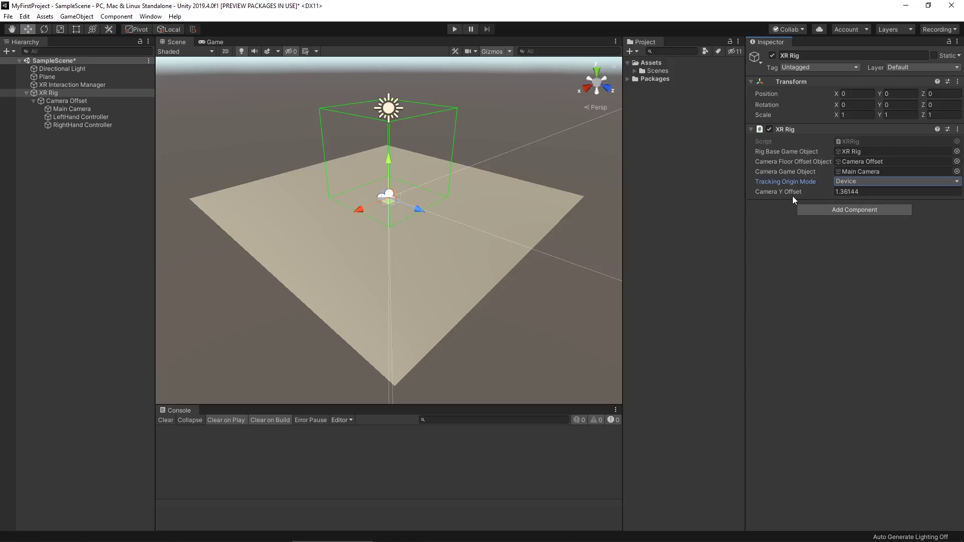
click(93, 101)
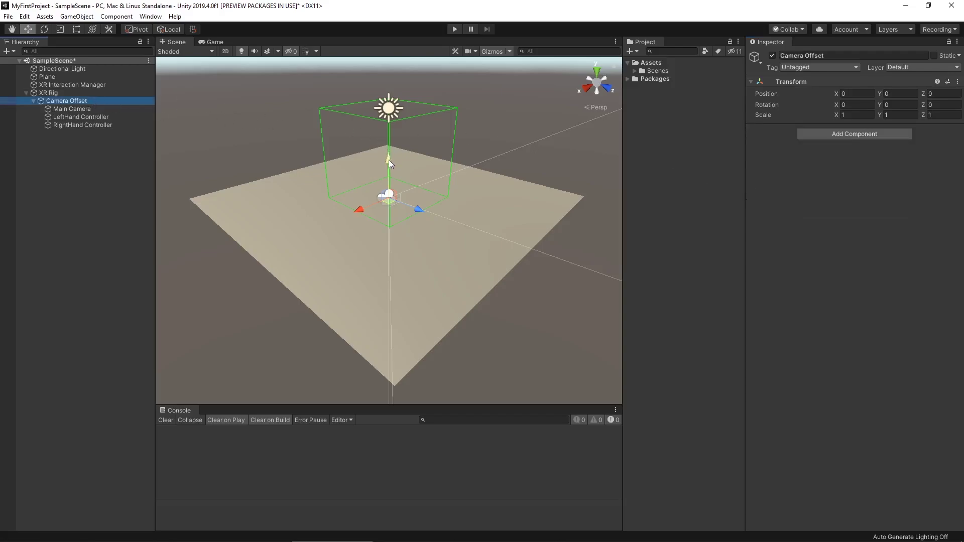
drag(388, 159, 387, 120)
key(ctrl+z)
click(116, 94)
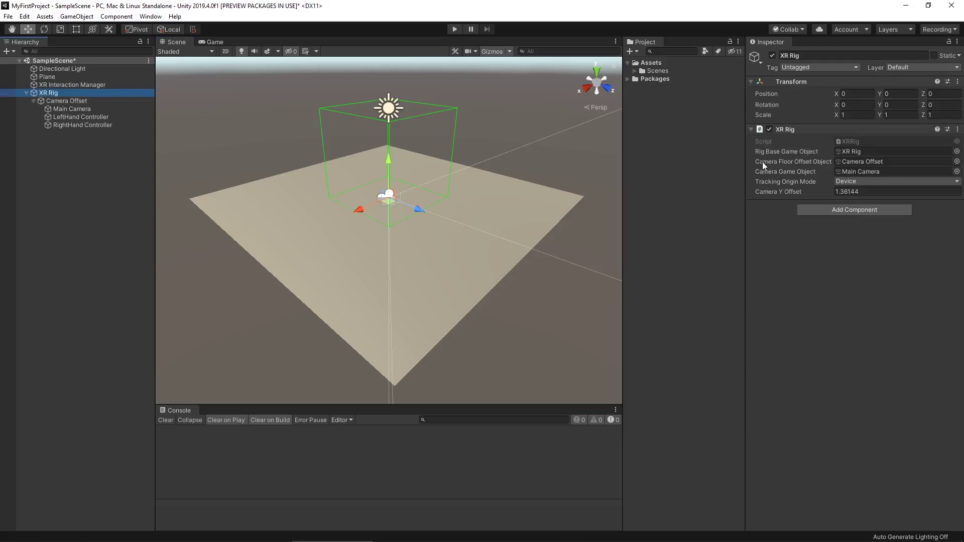
click(847, 181)
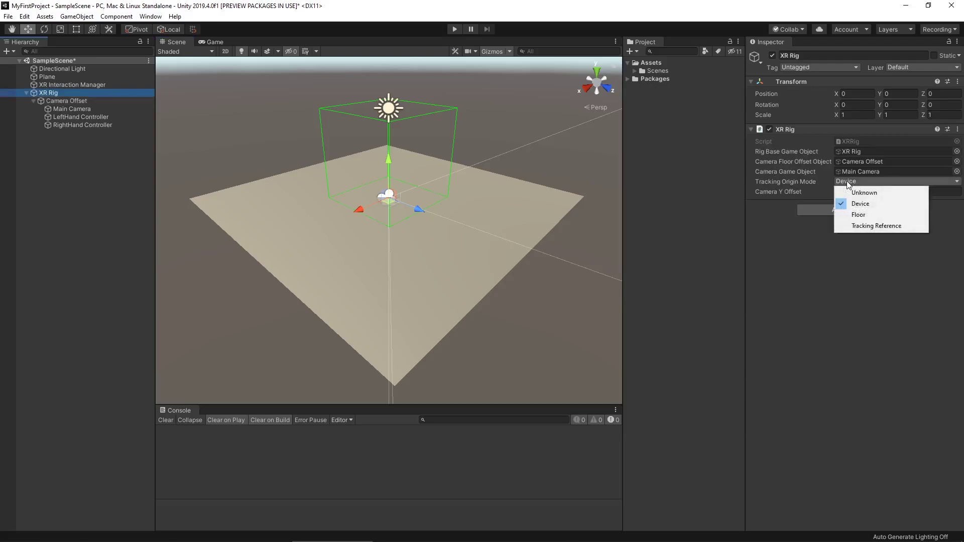
click(876, 214)
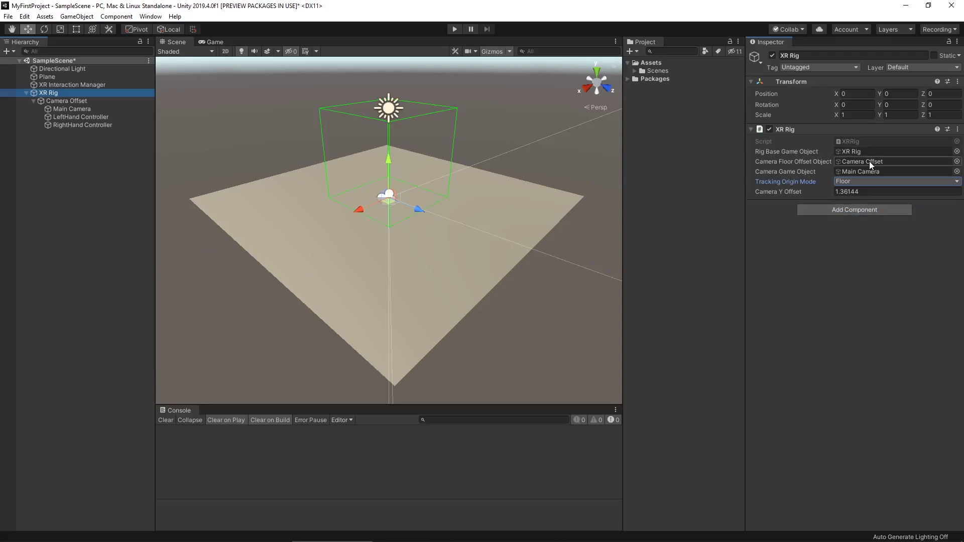
Select Main Camera and review the Tracked Pose Driver's Tracking Type, Device and Pose Source without changing them.
click(113, 107)
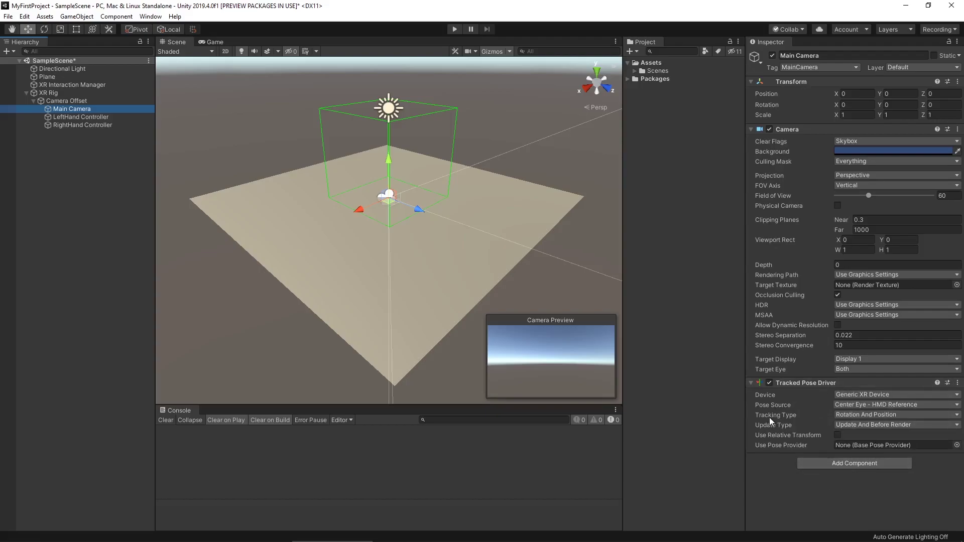
click(875, 416)
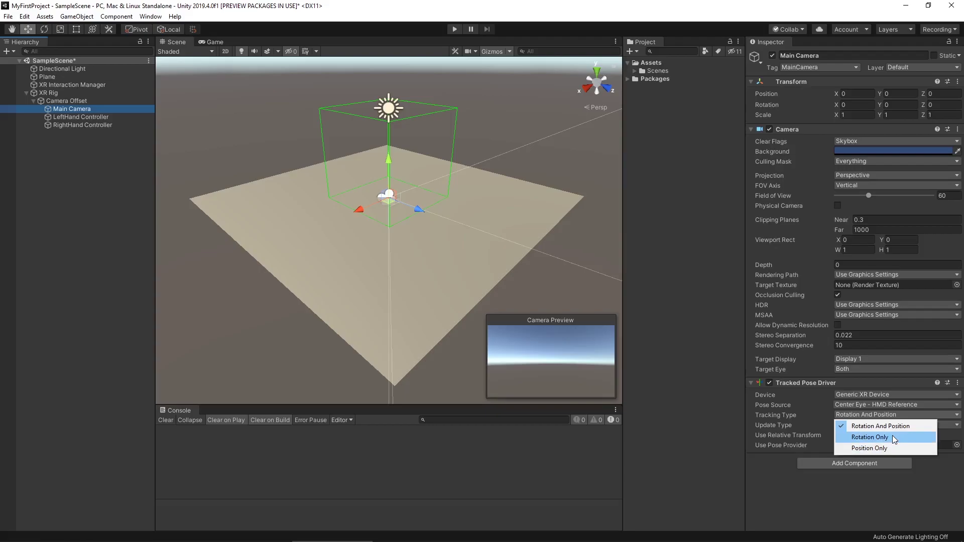
click(867, 395)
click(866, 395)
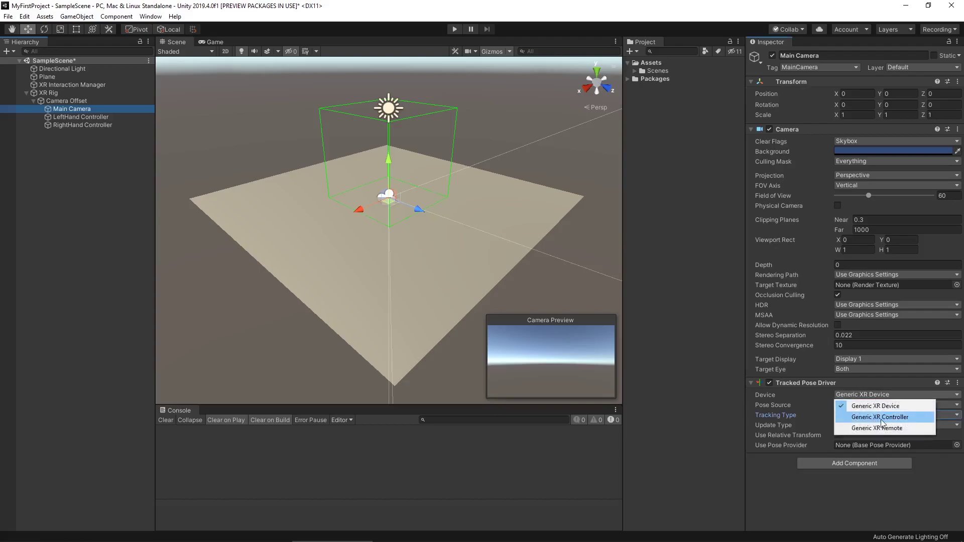
click(738, 406)
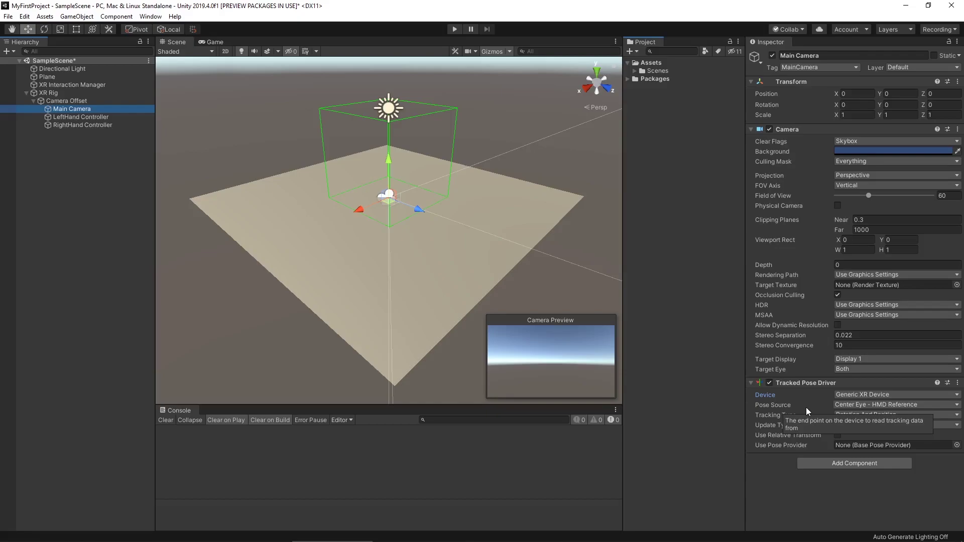
click(881, 407)
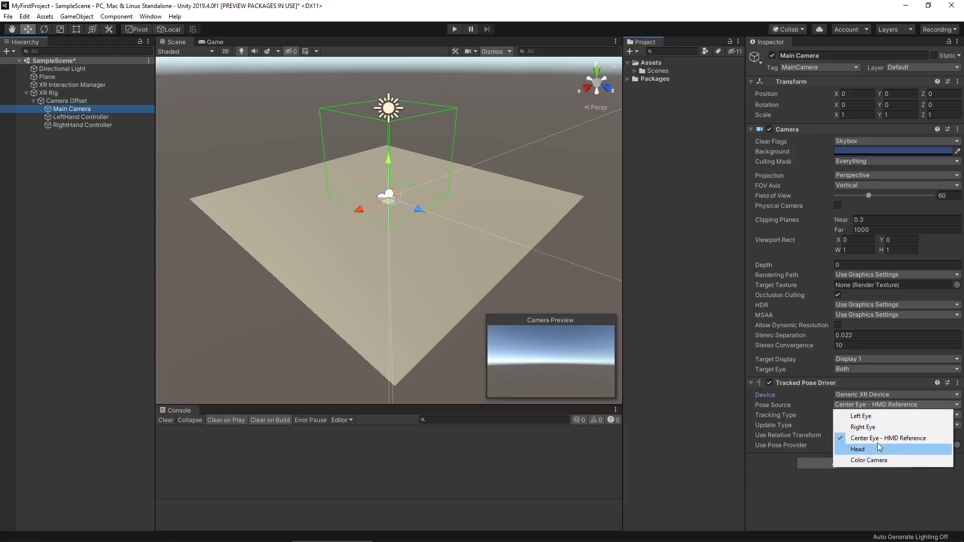
click(731, 416)
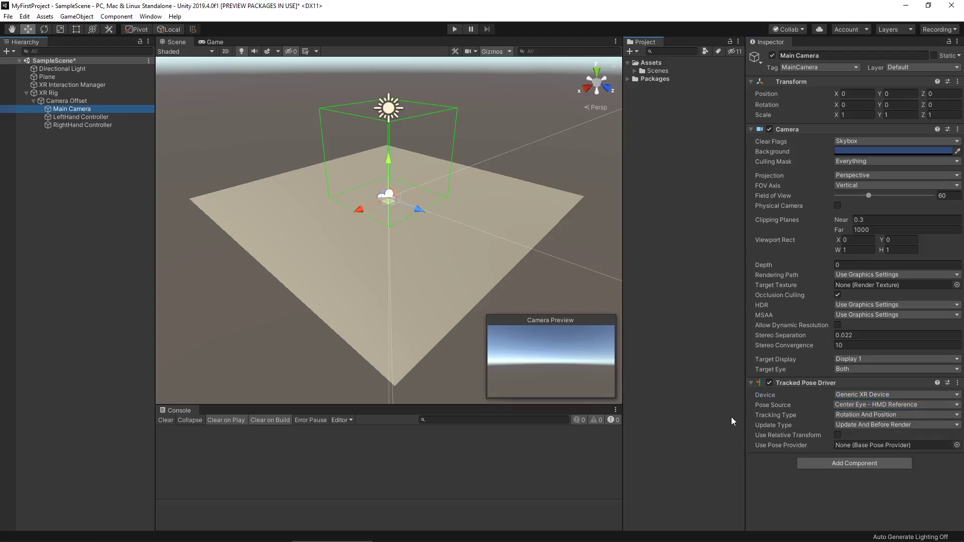
click(853, 394)
click(862, 412)
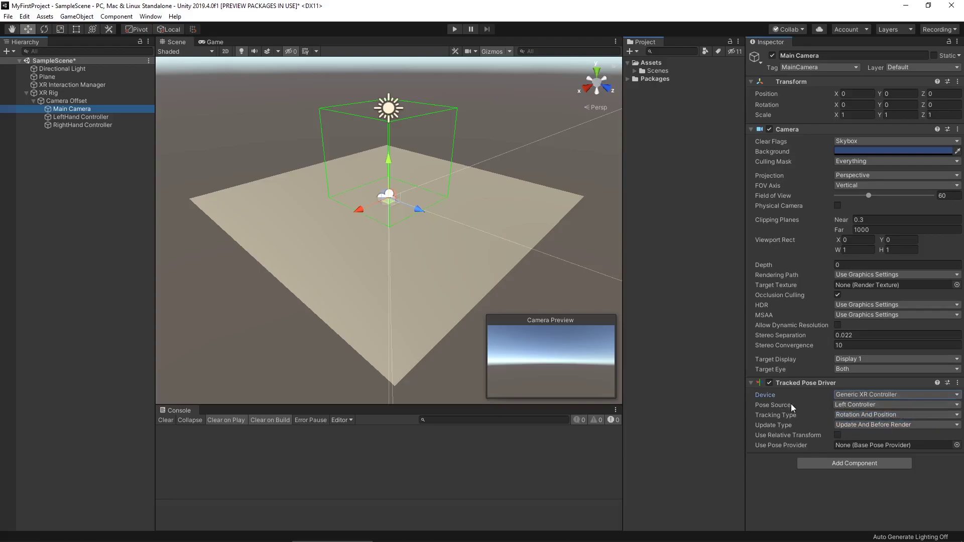
click(845, 404)
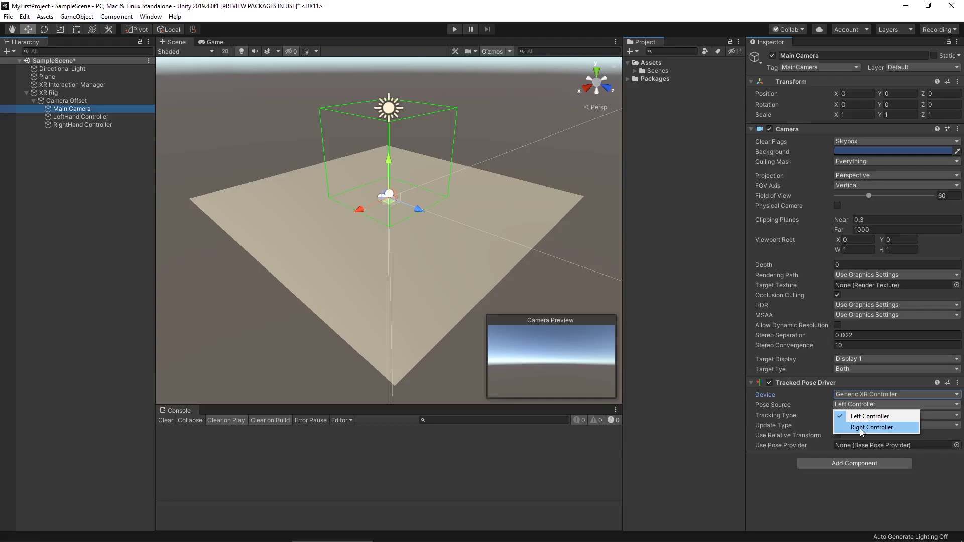
click(860, 428)
click(863, 393)
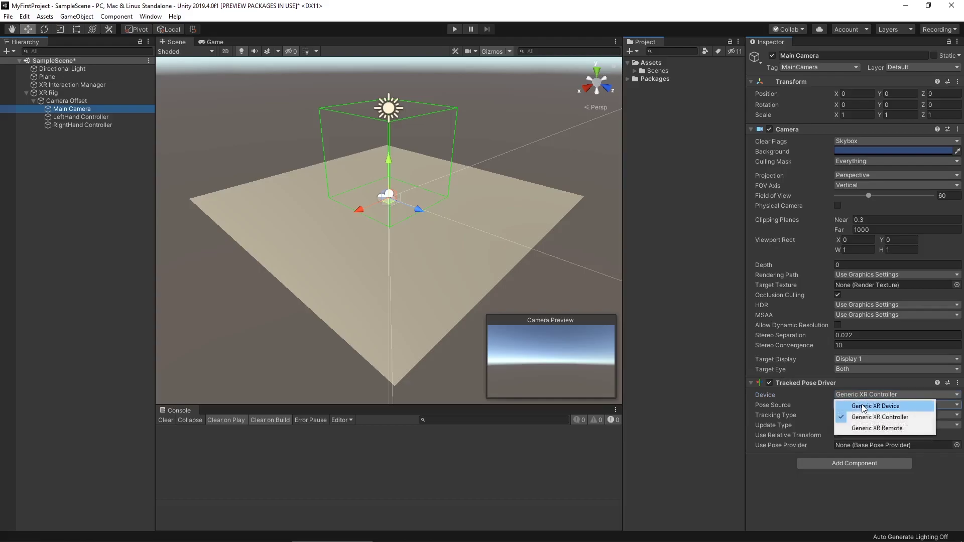
click(863, 407)
click(863, 405)
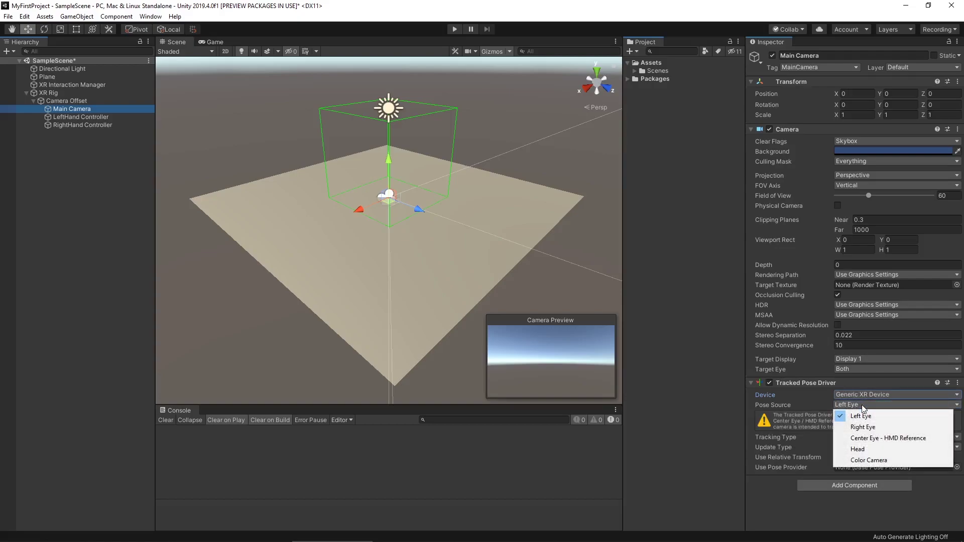
click(879, 439)
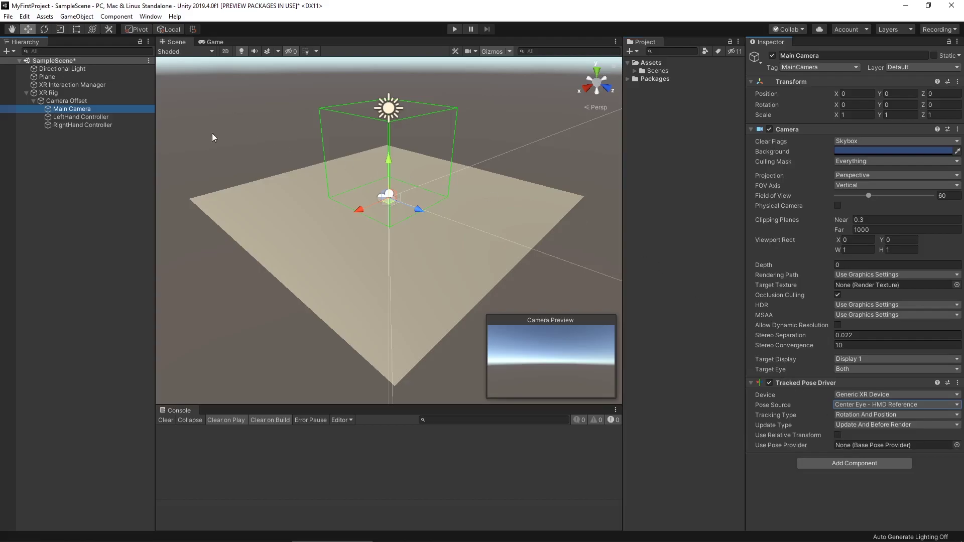
With both hand controllers selected, remove XR Interactor Line Visual, Line Renderer and XR Ray Interactor.
click(125, 119)
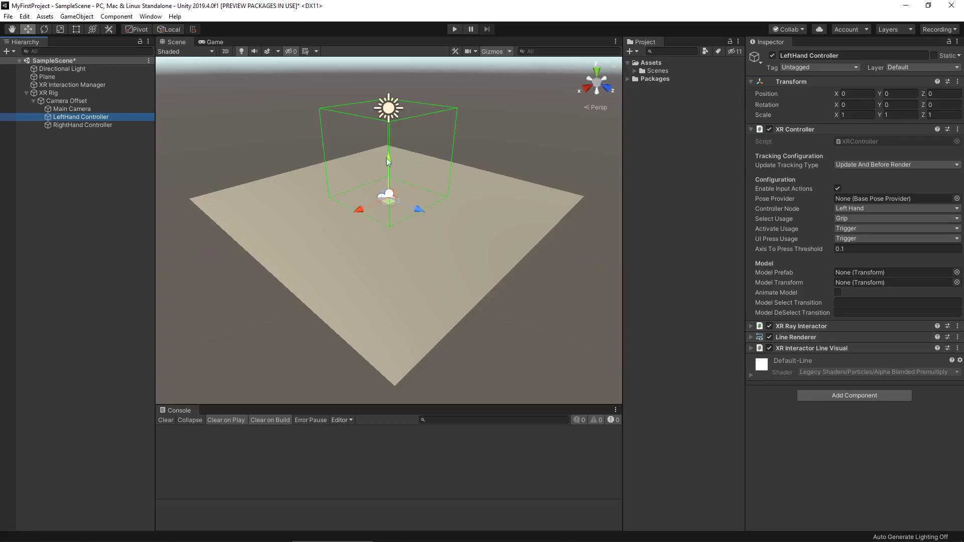
ctrl+click(125, 124)
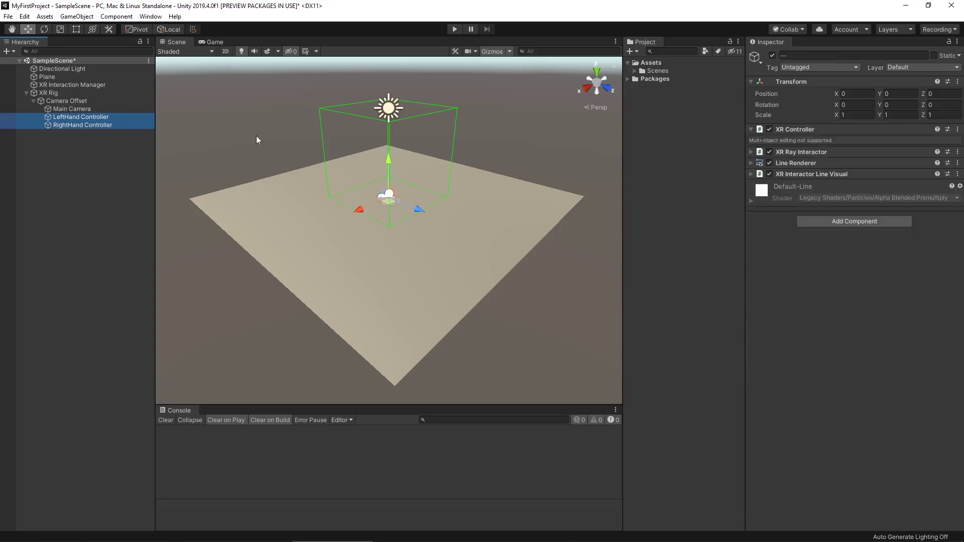
click(957, 173)
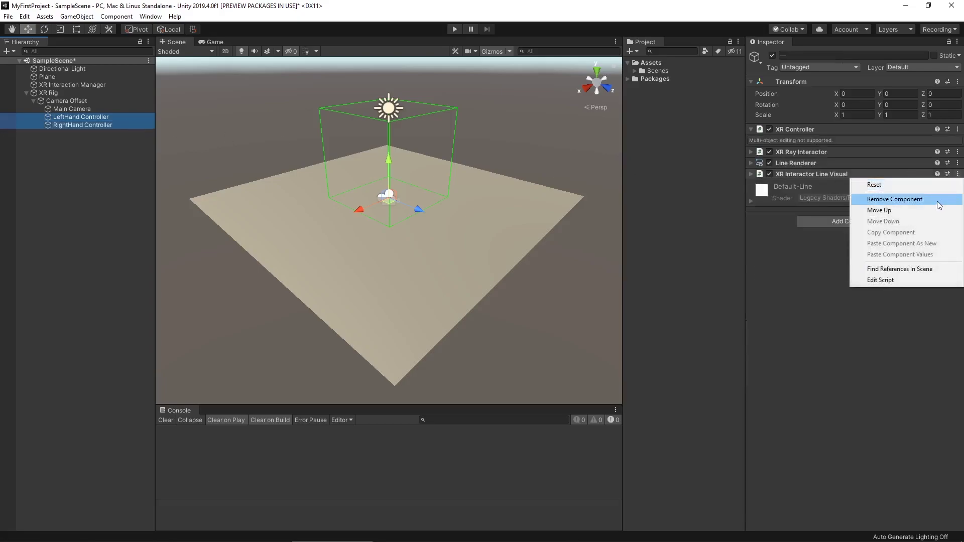
click(940, 199)
click(958, 163)
click(935, 188)
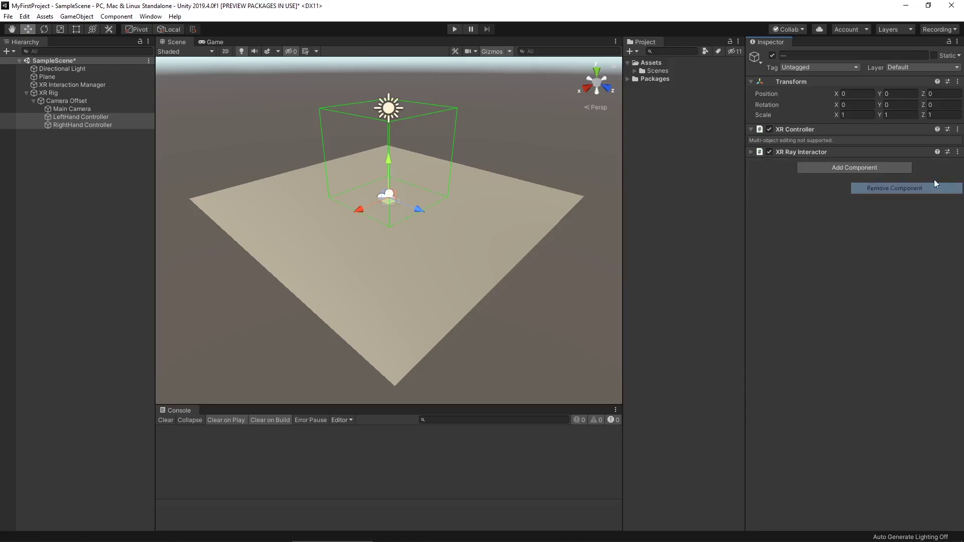
click(958, 152)
click(933, 177)
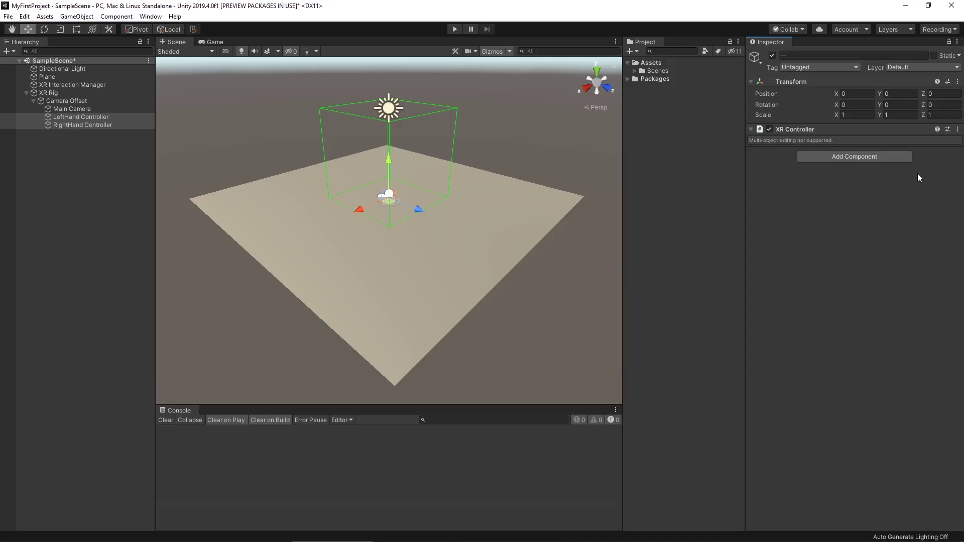
click(123, 116)
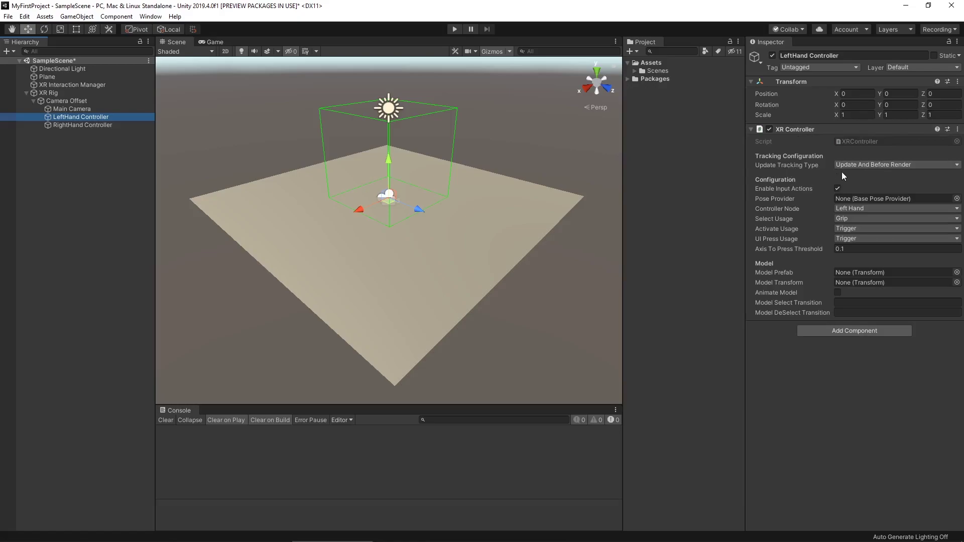
click(117, 108)
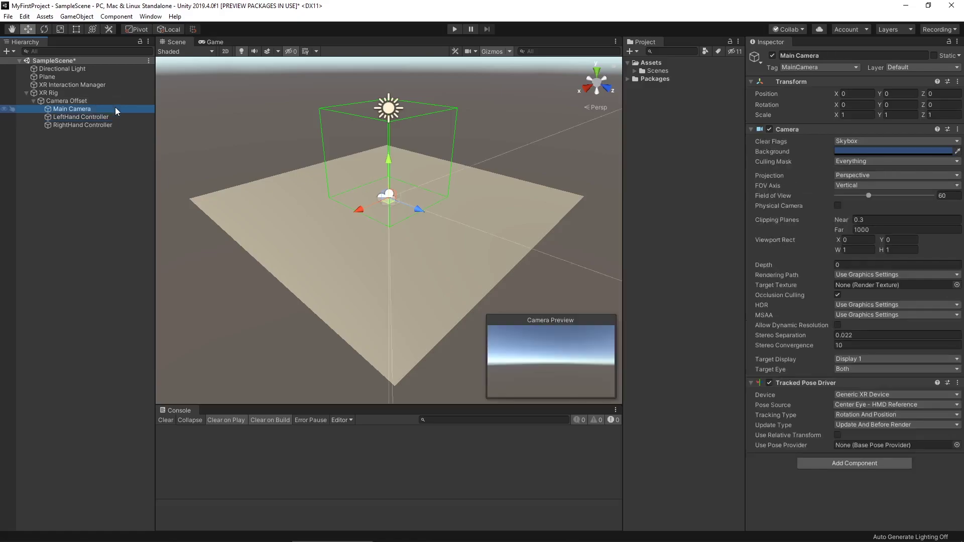
click(113, 115)
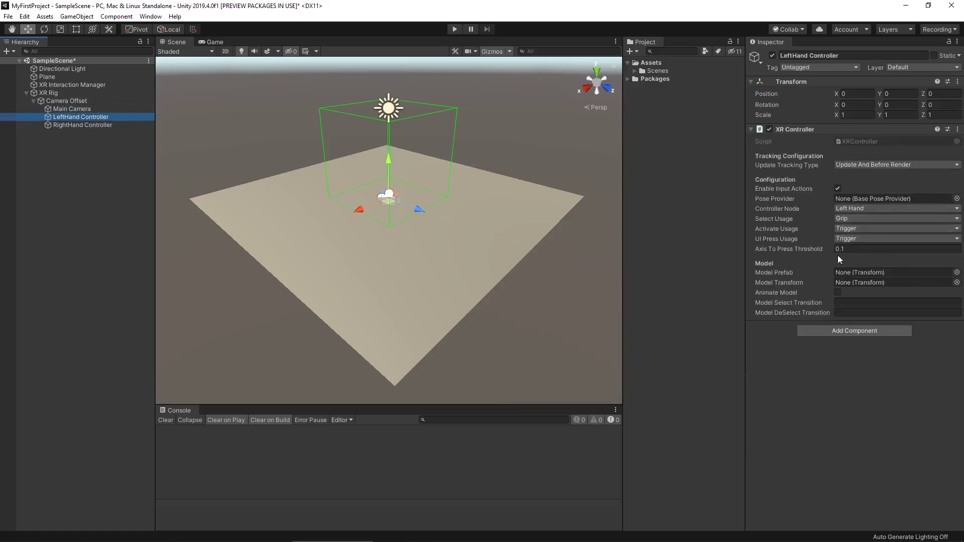
mouse_move(800, 242)
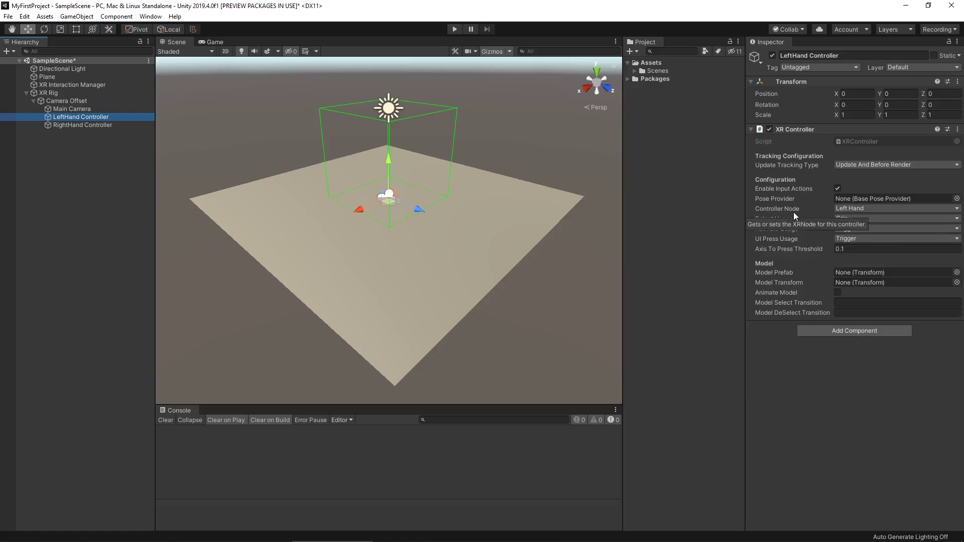
click(847, 210)
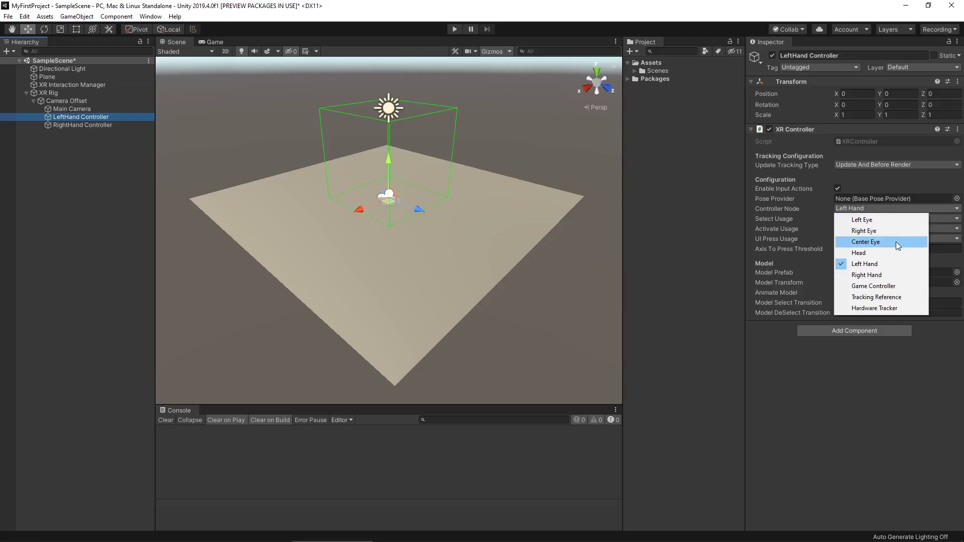
click(898, 267)
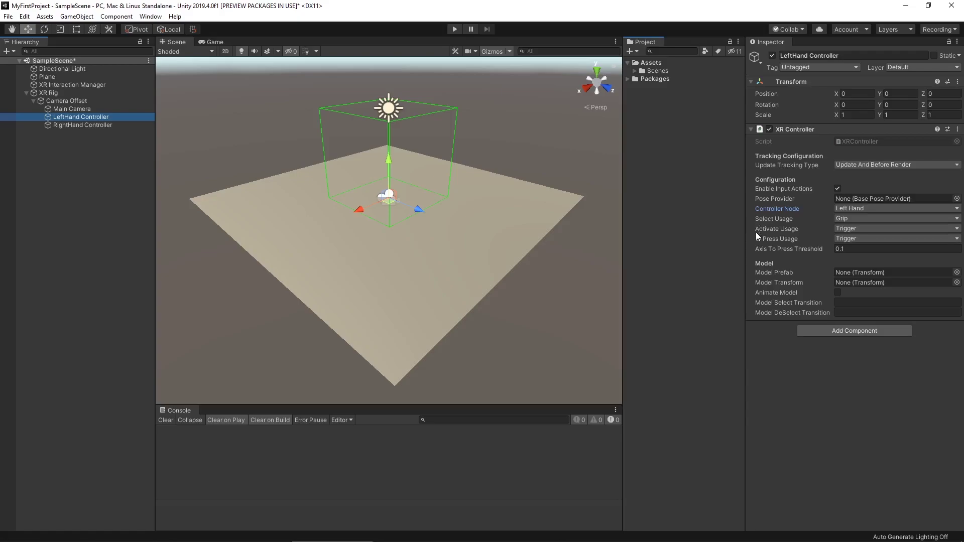
mouse_move(758, 236)
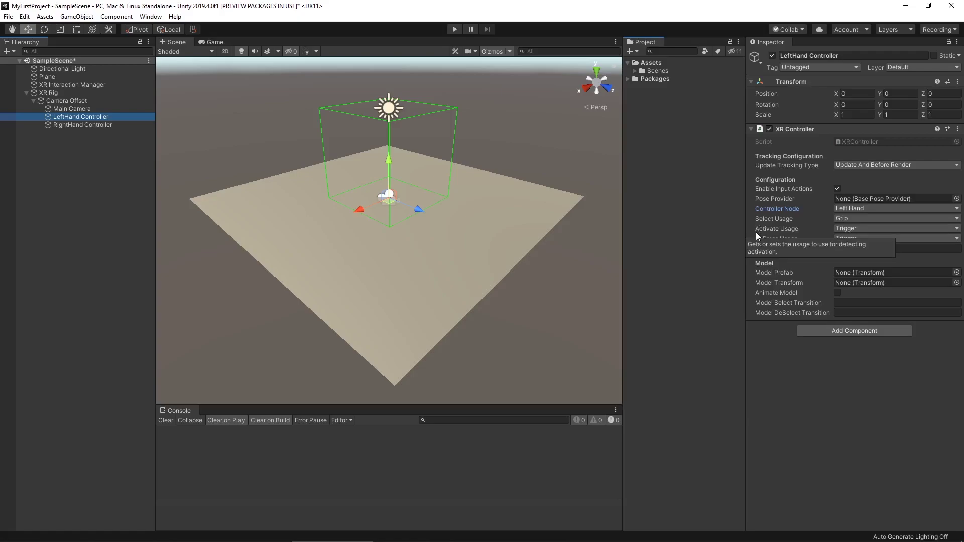
click(856, 217)
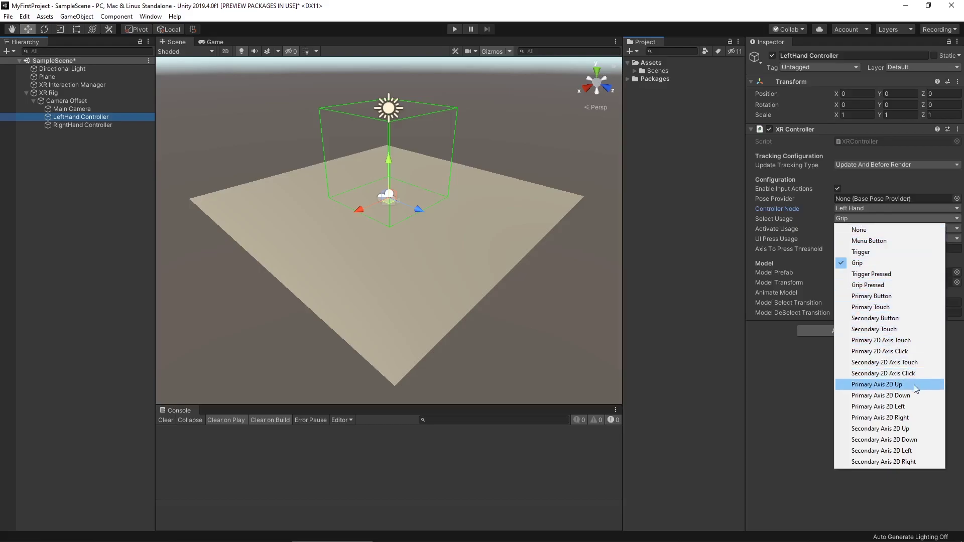
click(704, 282)
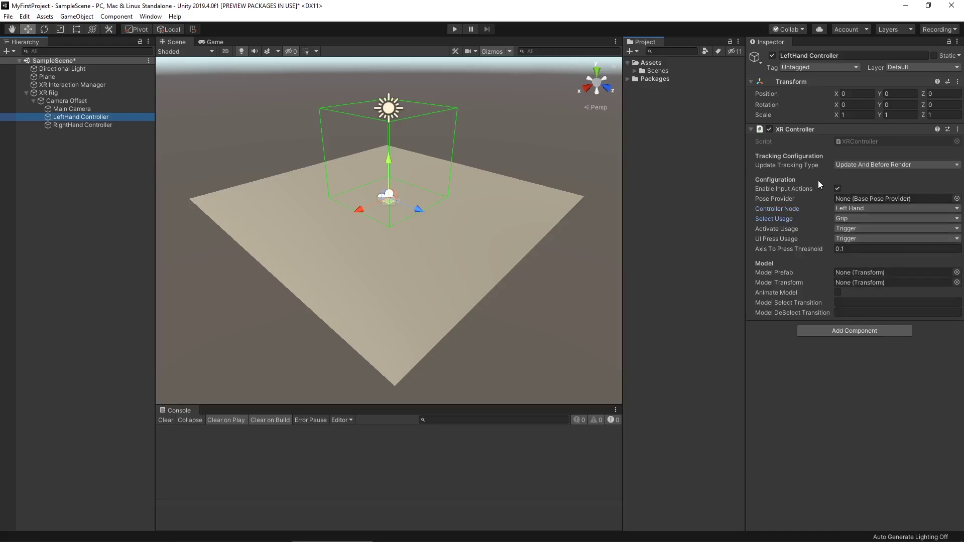
mouse_move(770, 252)
key(Return)
mouse_move(763, 284)
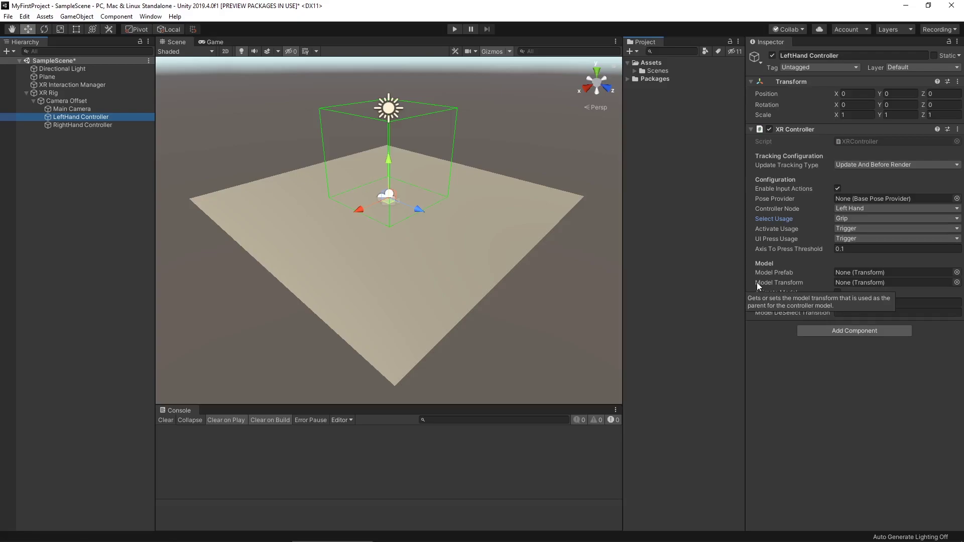
Create a 3D sphere in the scene and reset its transform to the origin.
right_click(70, 209)
mouse_move(115, 313)
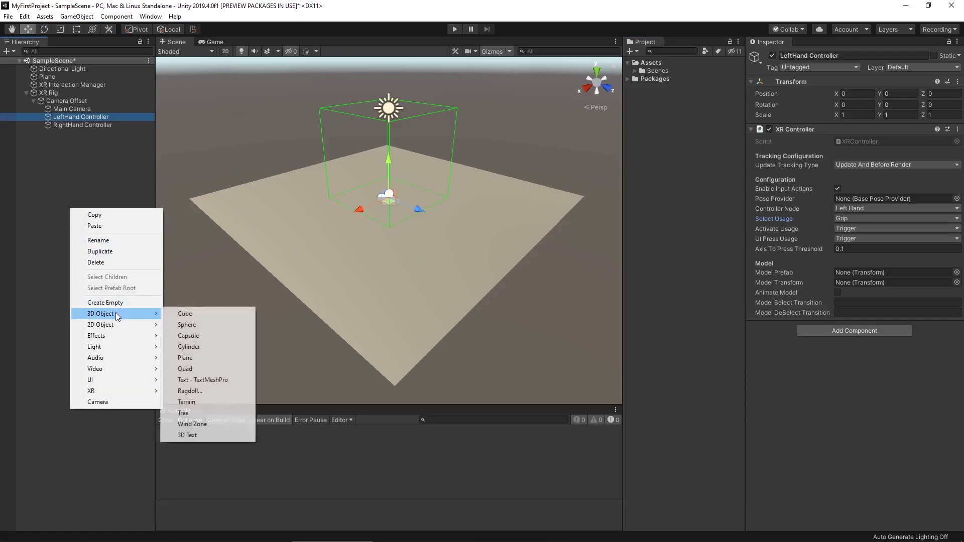
click(211, 326)
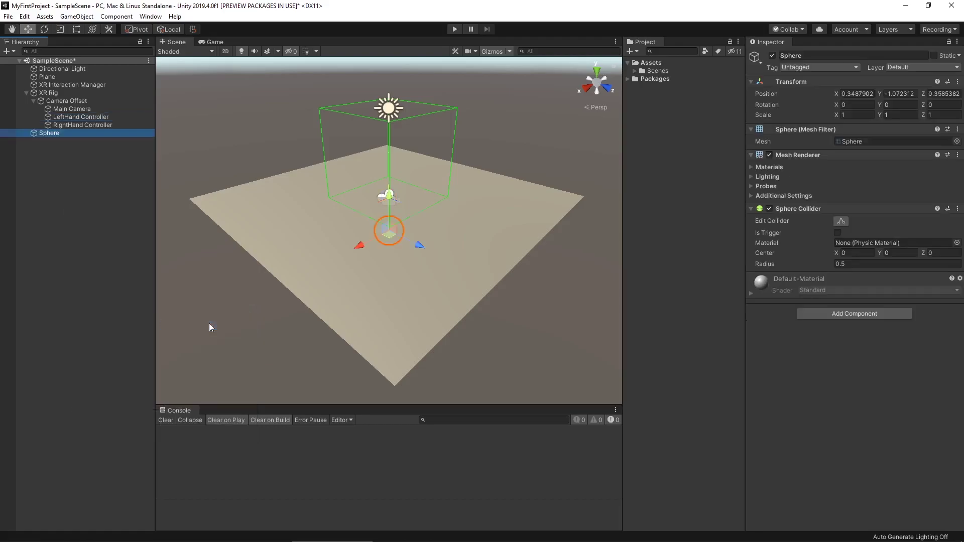
click(26, 93)
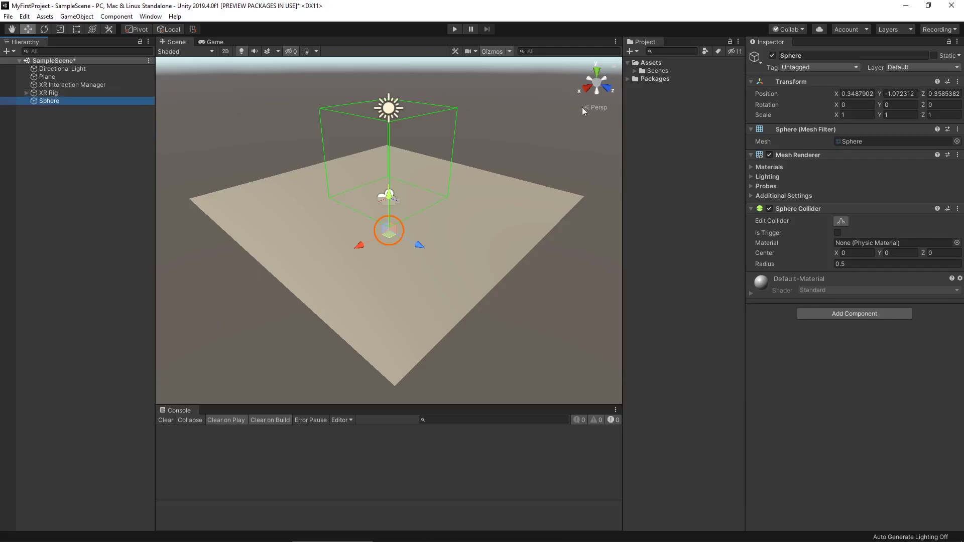
click(957, 82)
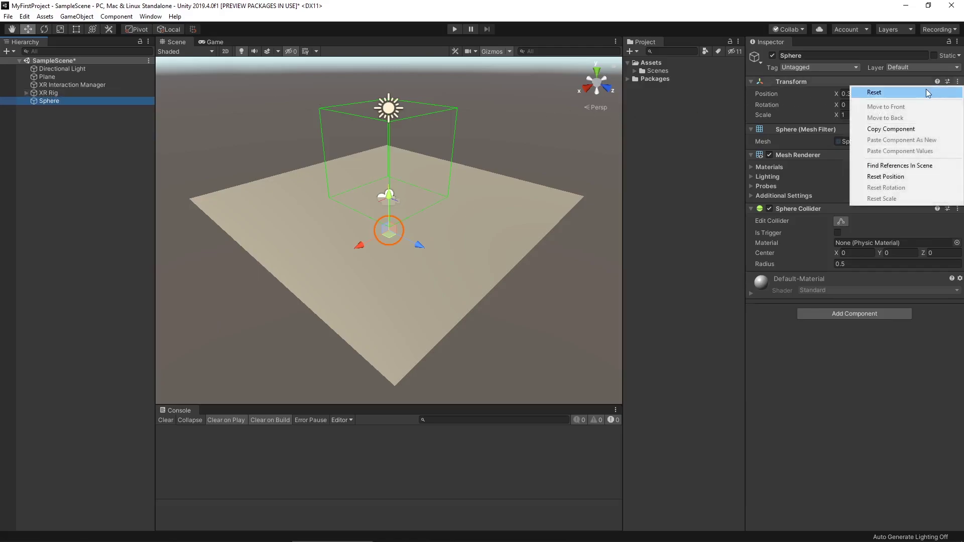
click(928, 93)
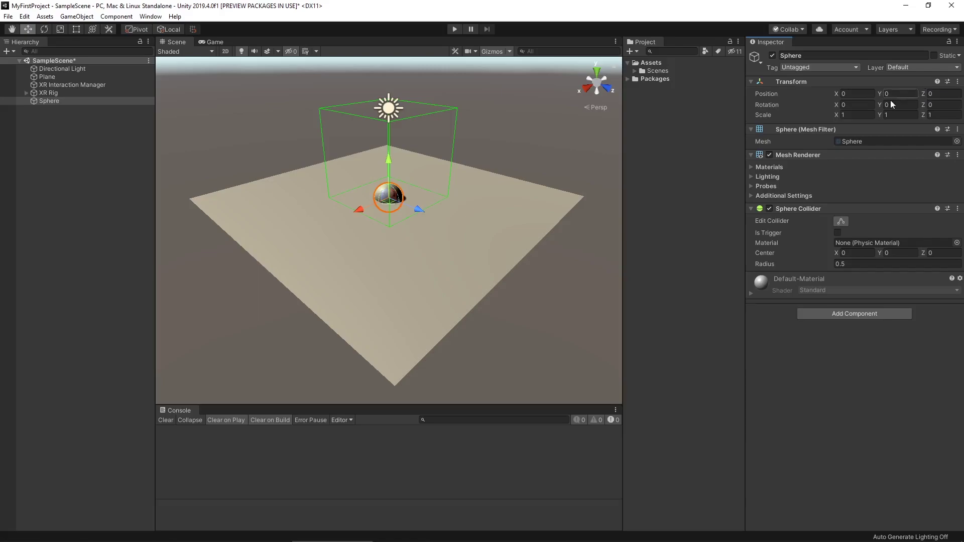
Scale the sphere to 0.1 on X, Y and Z.
click(871, 114)
text(0.1)
key(Tab)
text(0.1)
key(Tab)
text(0.1)
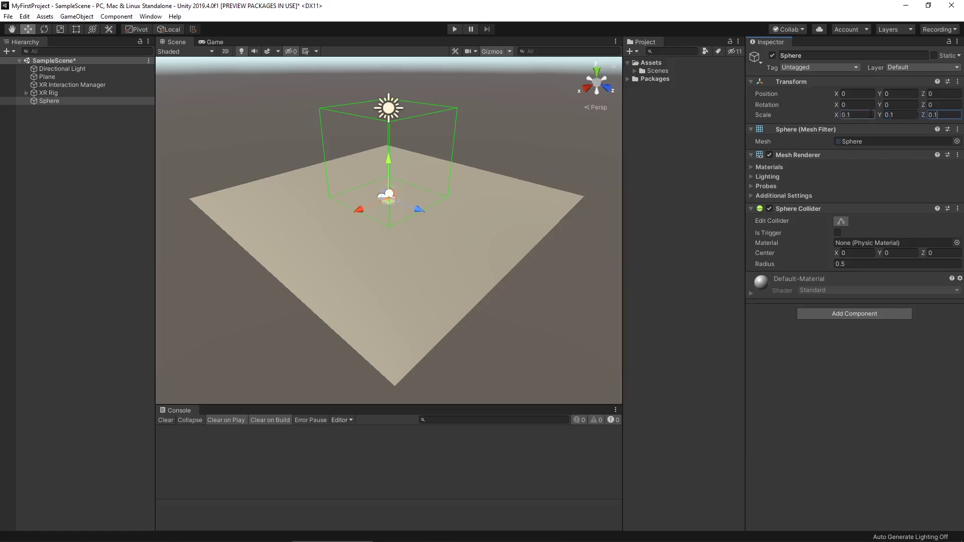
Frame the small sphere in the Scene view and shrink the Gizmos 3D Icons size.
double_click(50, 102)
scroll(412, 291, down, 5)
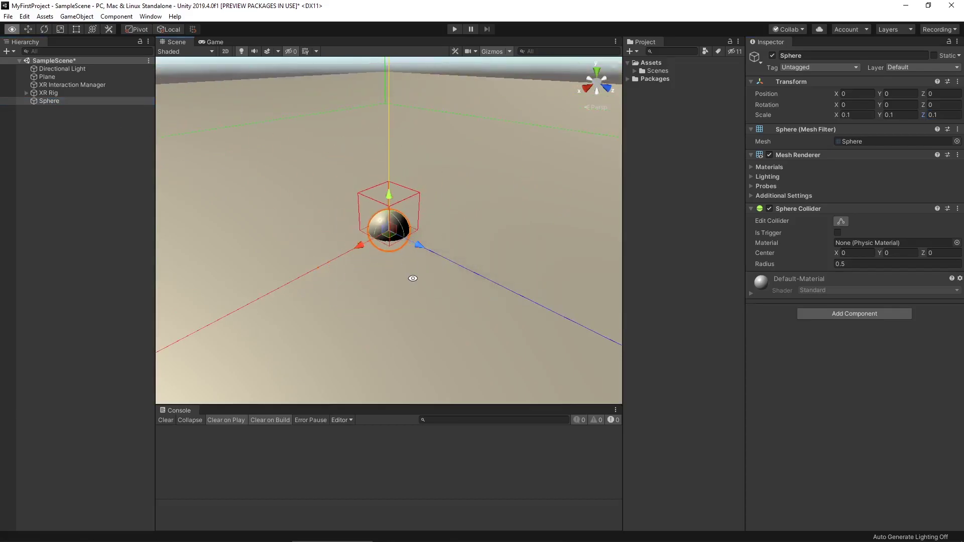
alt+drag(408, 275, 408, 234)
scroll(408, 234, down, 2)
click(510, 51)
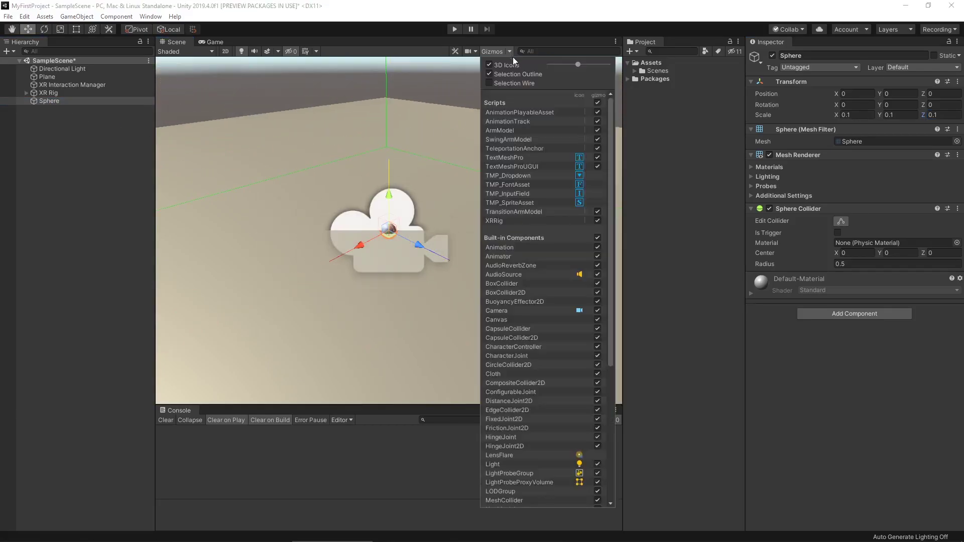
drag(576, 65, 535, 63)
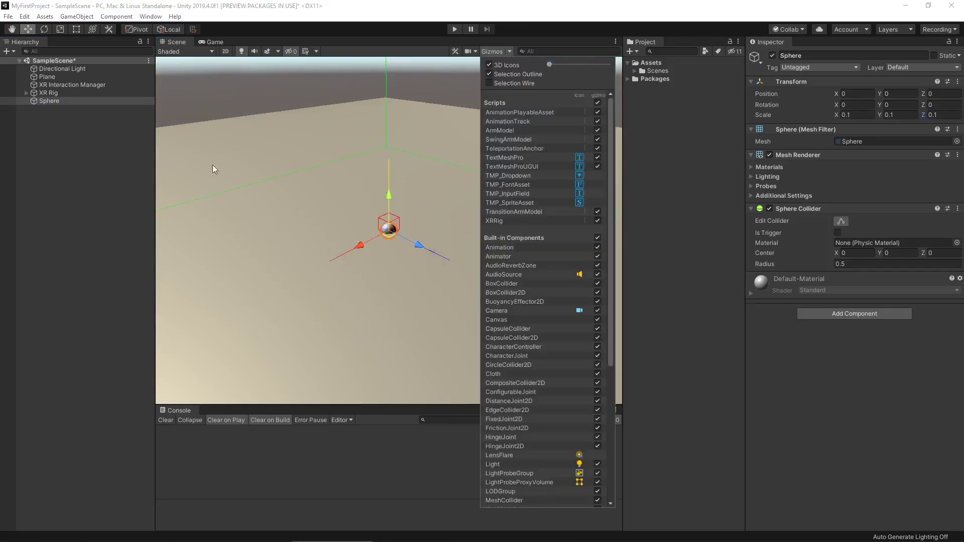
click(115, 188)
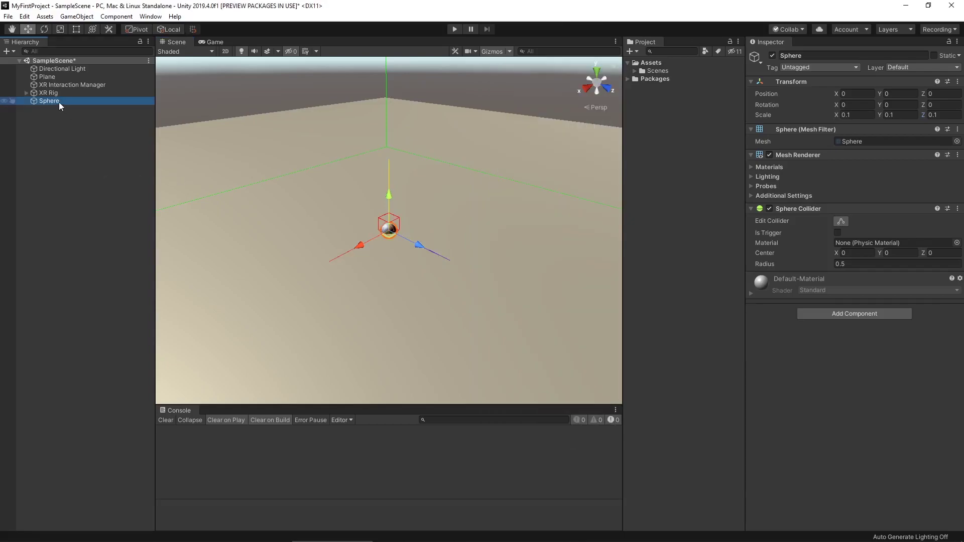
Rename the sphere to Hand and remove its Sphere Collider.
click(58, 101)
text(Hand)
key(Return)
click(958, 210)
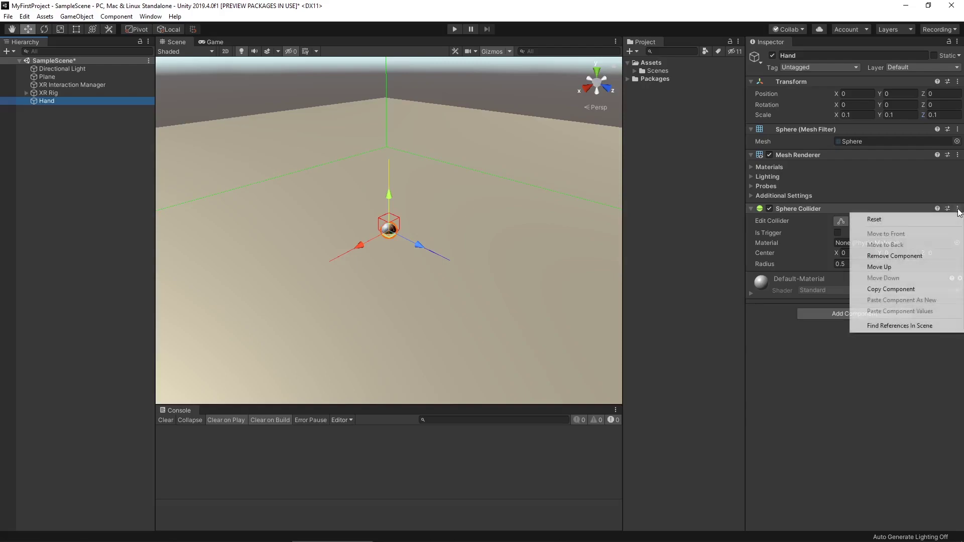
click(930, 258)
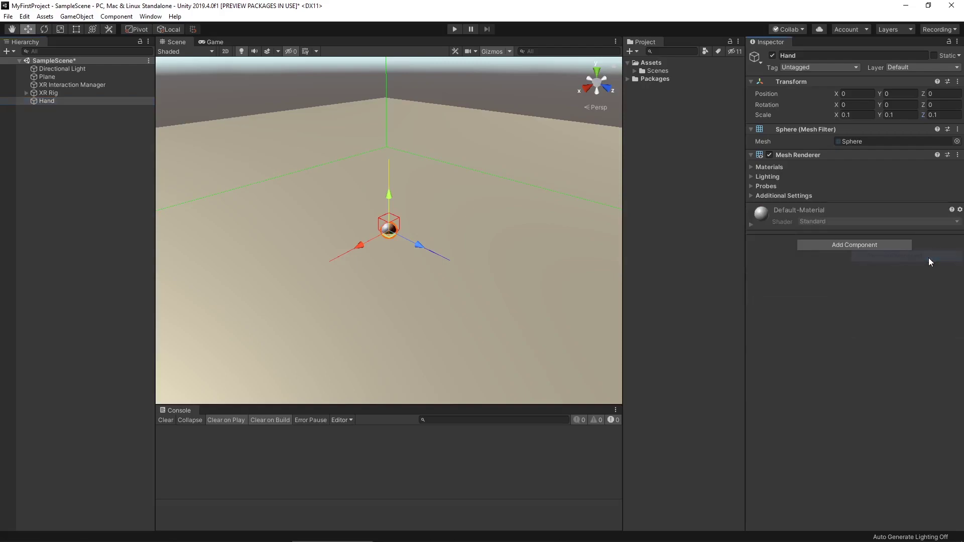
Create a Prefabs folder in Assets and drag the Hand object into it to make a Hand prefab.
right_click(653, 67)
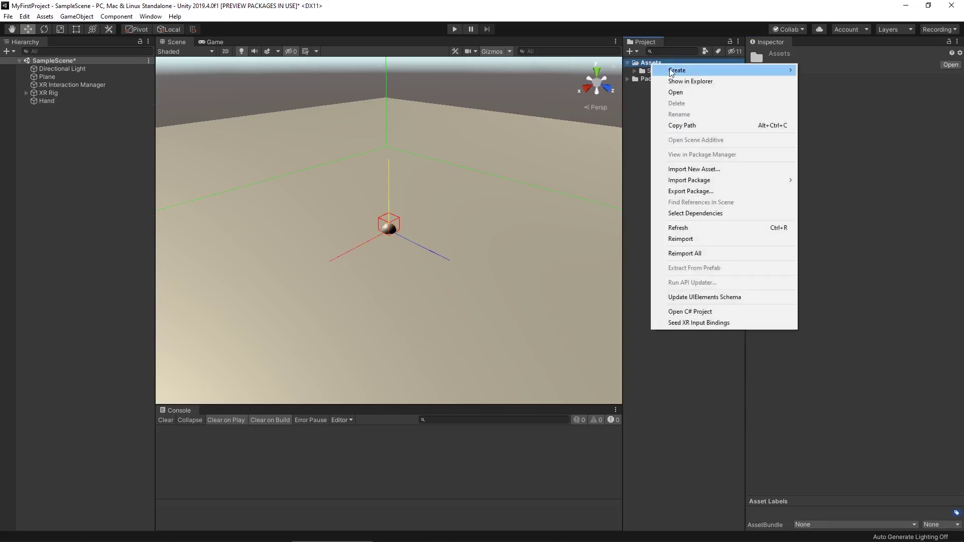
mouse_move(671, 73)
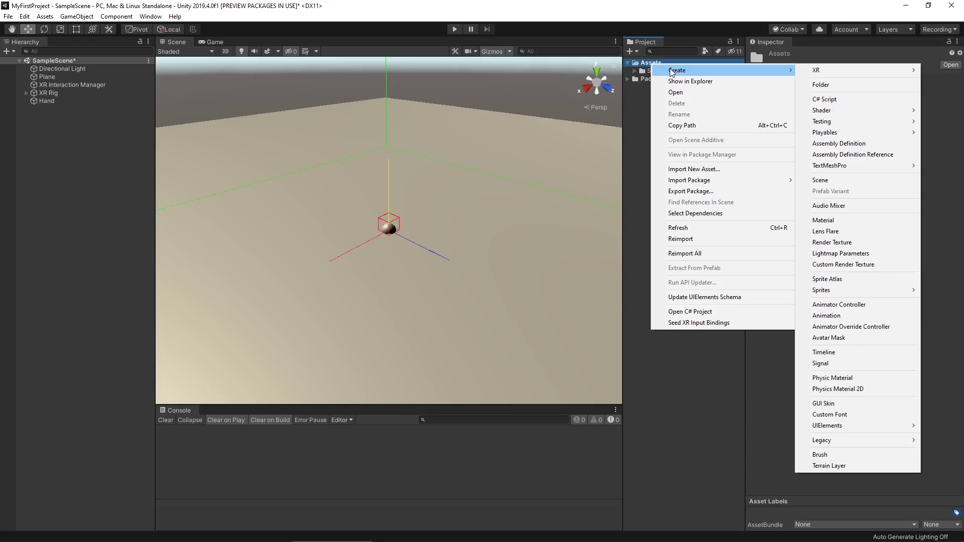
click(819, 85)
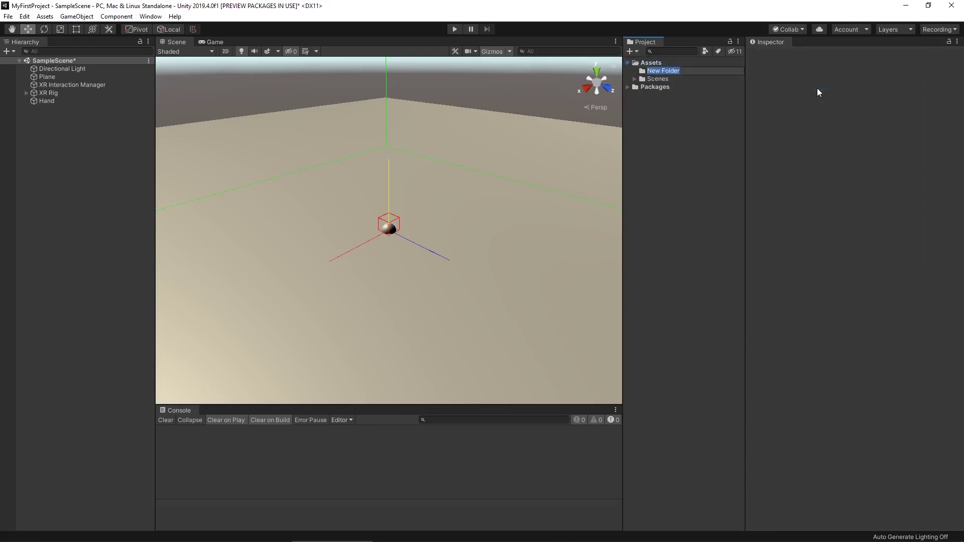
text(Prefabs)
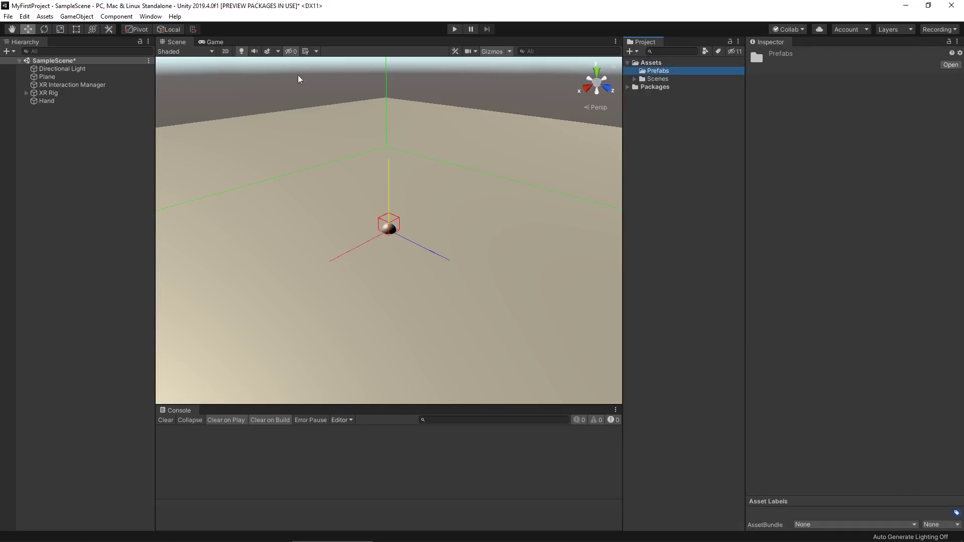
drag(45, 106, 648, 76)
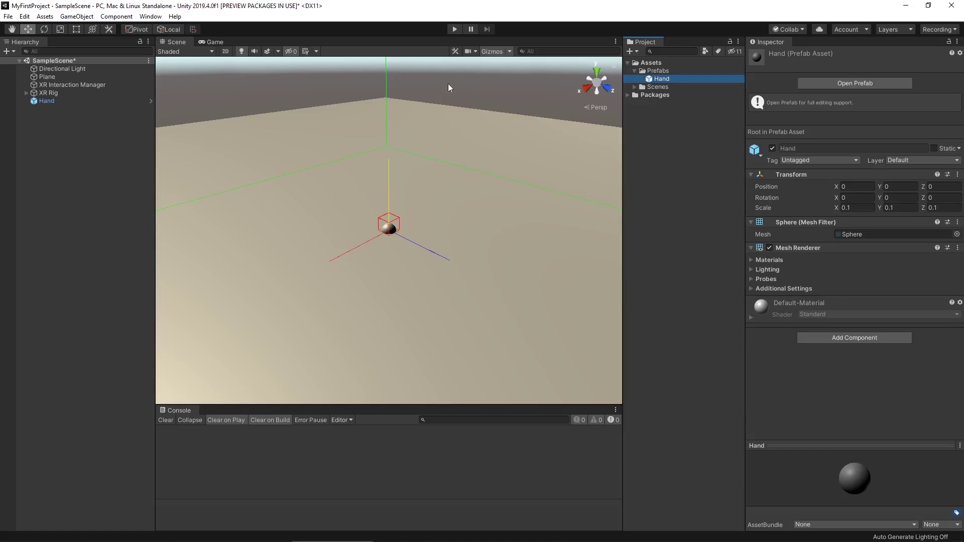
Set the Hand prefab as the XR Controller Model Prefab on LeftHand and RightHand Controllers.
click(45, 94)
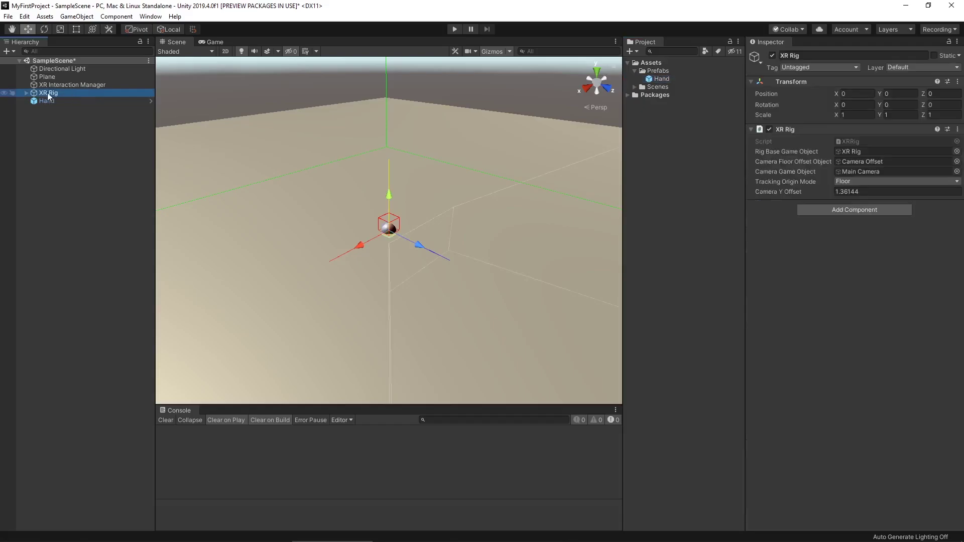
click(27, 93)
click(106, 117)
shift+click(111, 125)
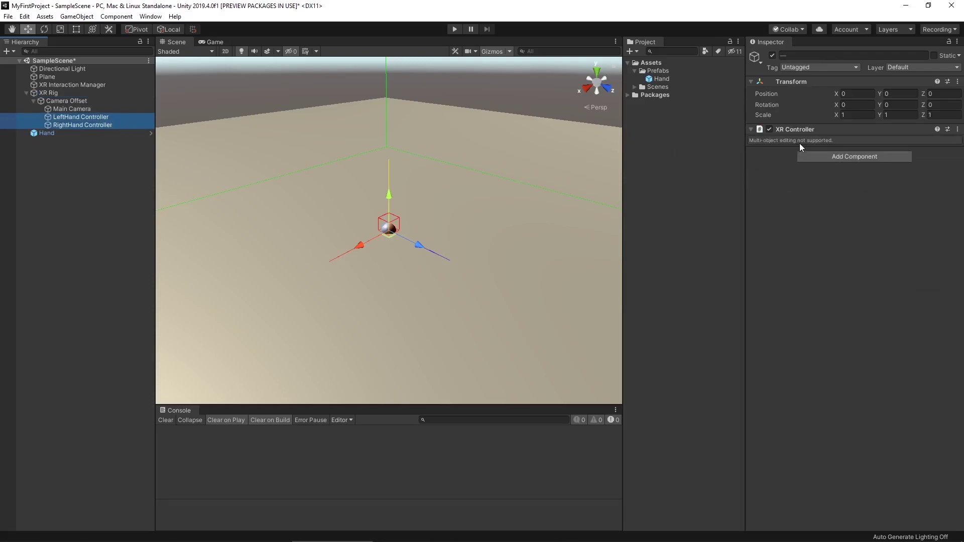
click(107, 117)
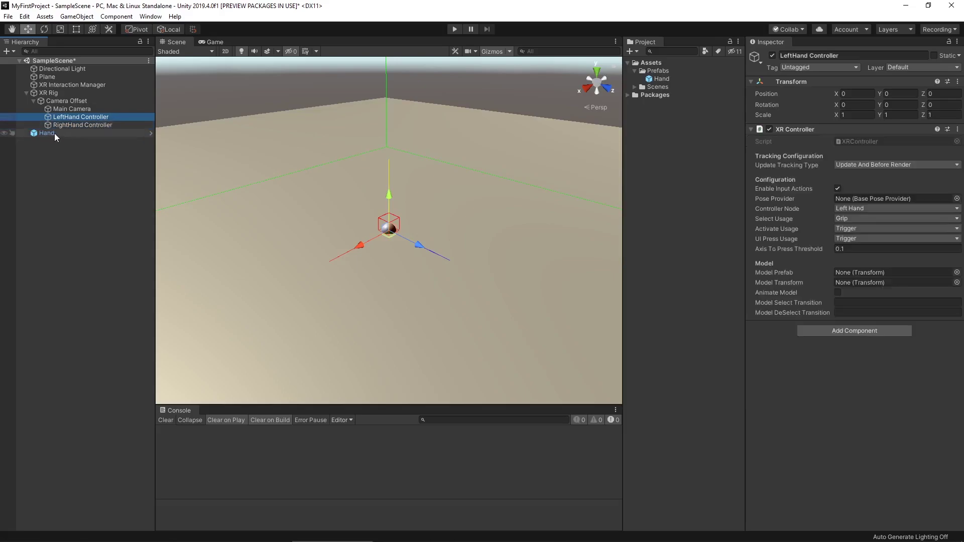
drag(46, 133, 854, 273)
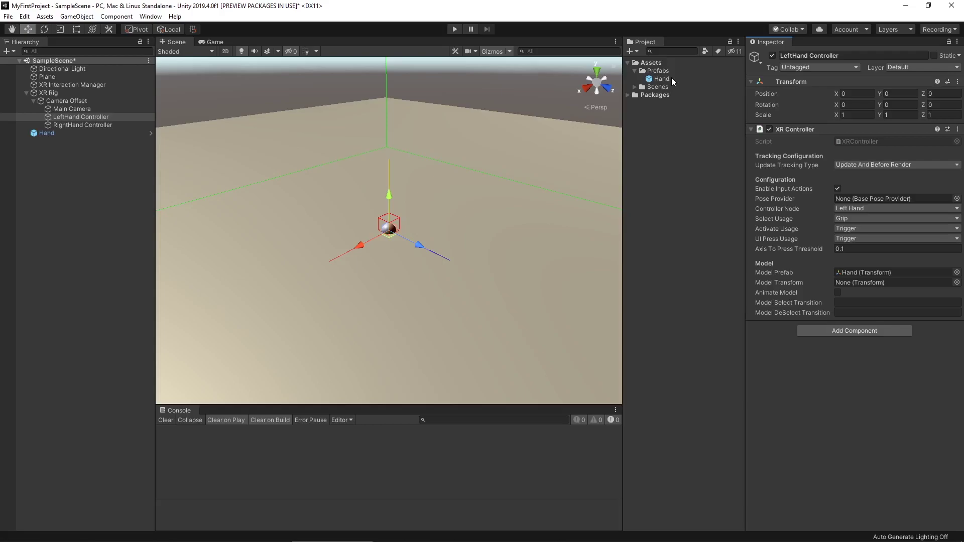
drag(671, 77, 873, 273)
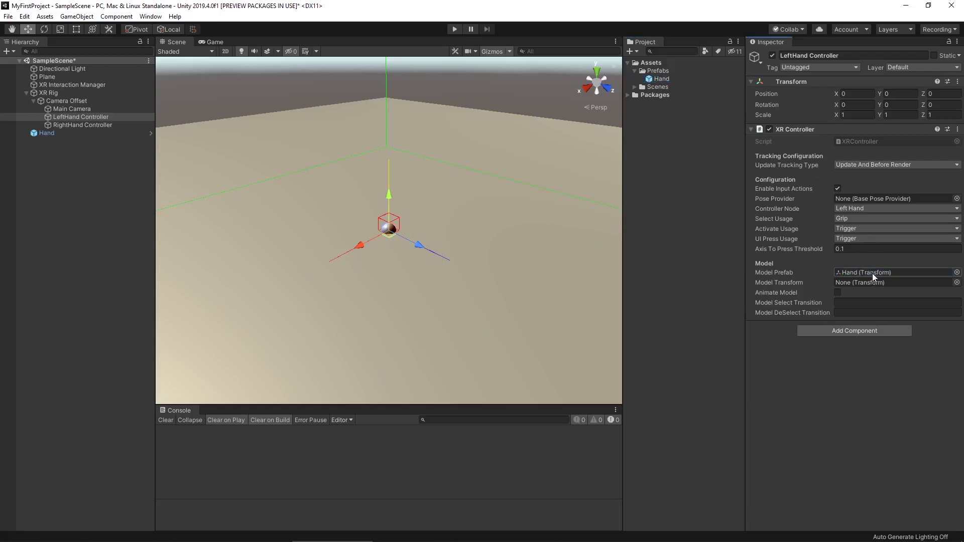
click(109, 125)
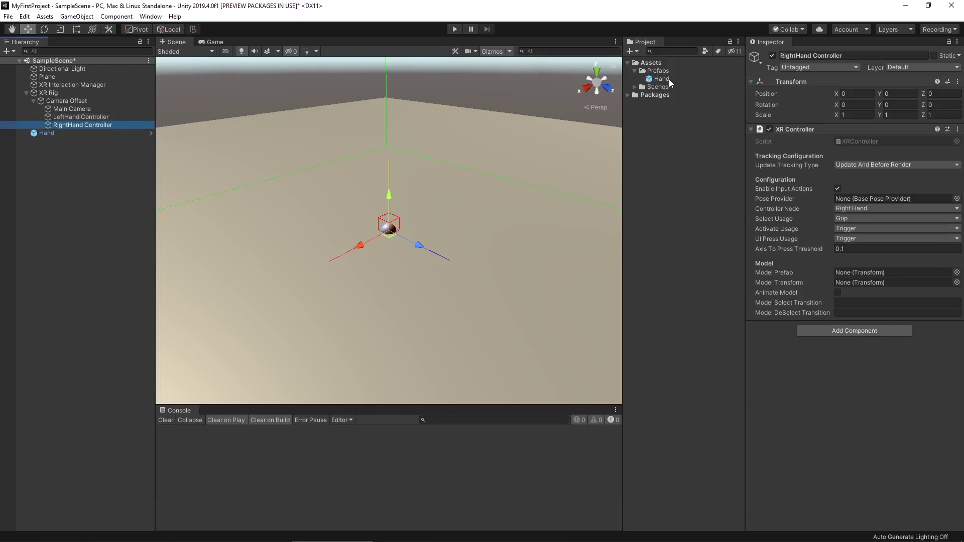
drag(669, 79, 872, 268)
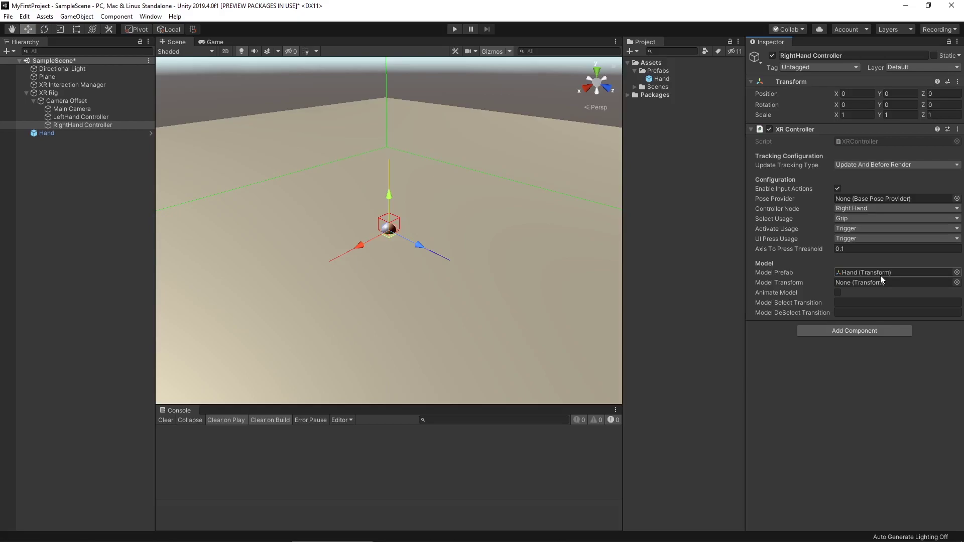
Move the Hand sphere sideways along X and start Play mode.
click(46, 133)
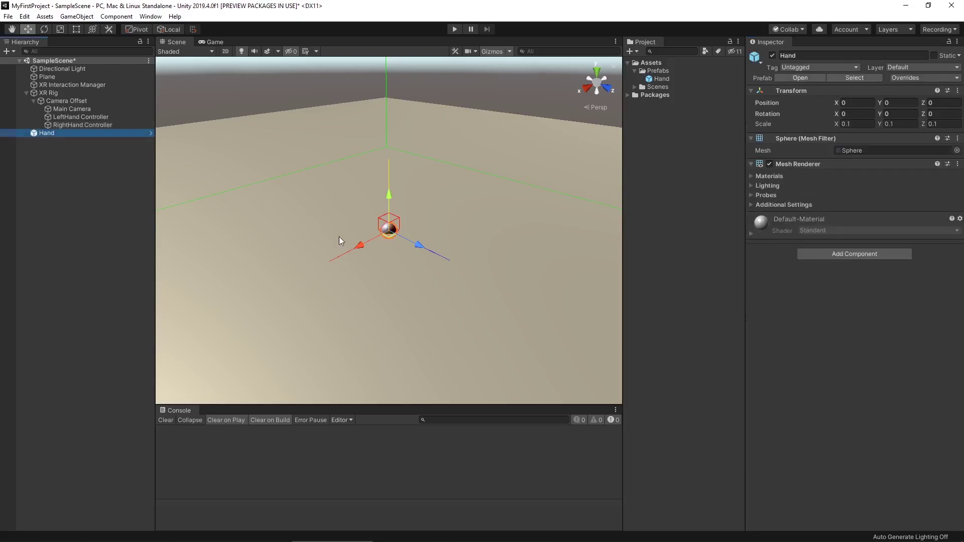
alt+right_drag(372, 258, 367, 147)
alt+drag(367, 148, 285, 255)
click(453, 31)
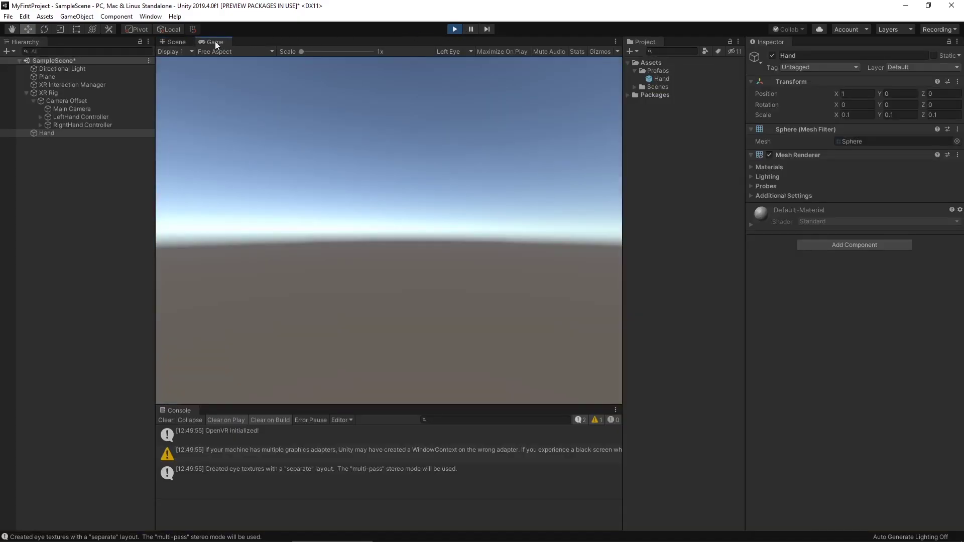
Expand the controllers to inspect the spawned Hand(Clone) objects and compare with the original Hand.
click(176, 44)
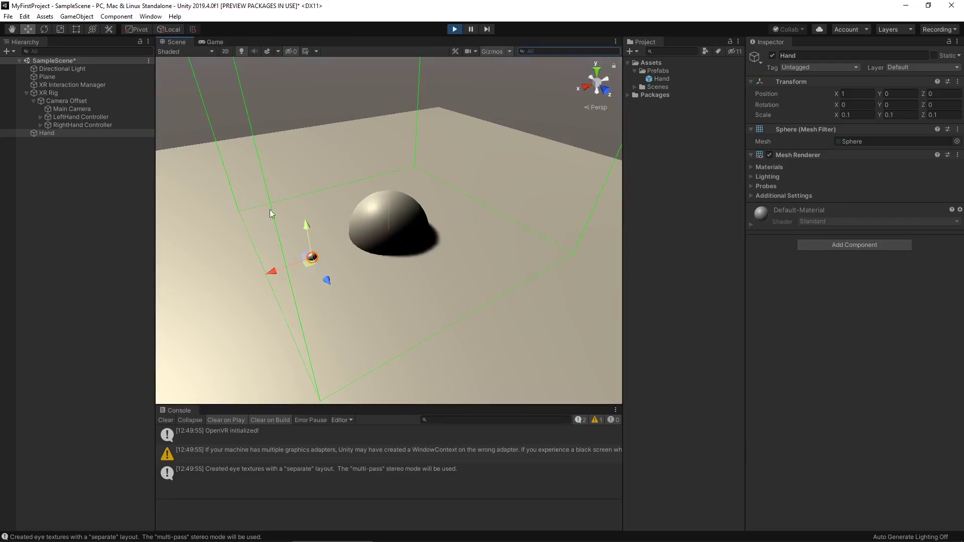
click(40, 116)
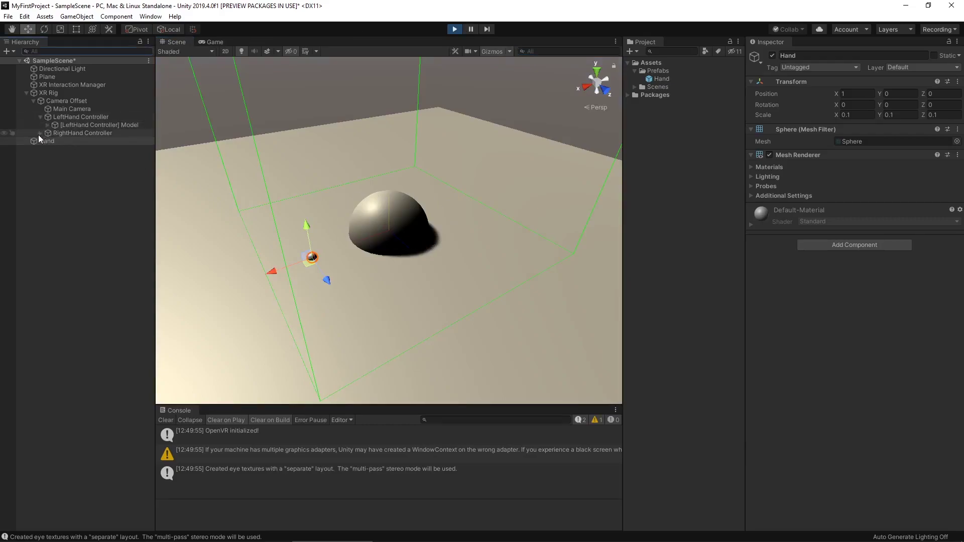
click(40, 132)
click(48, 140)
click(48, 125)
click(85, 133)
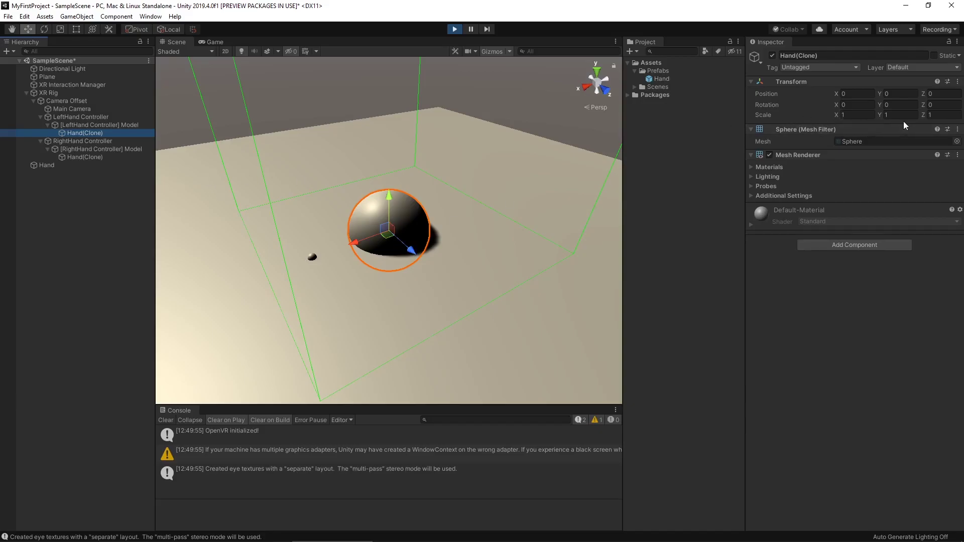
click(68, 166)
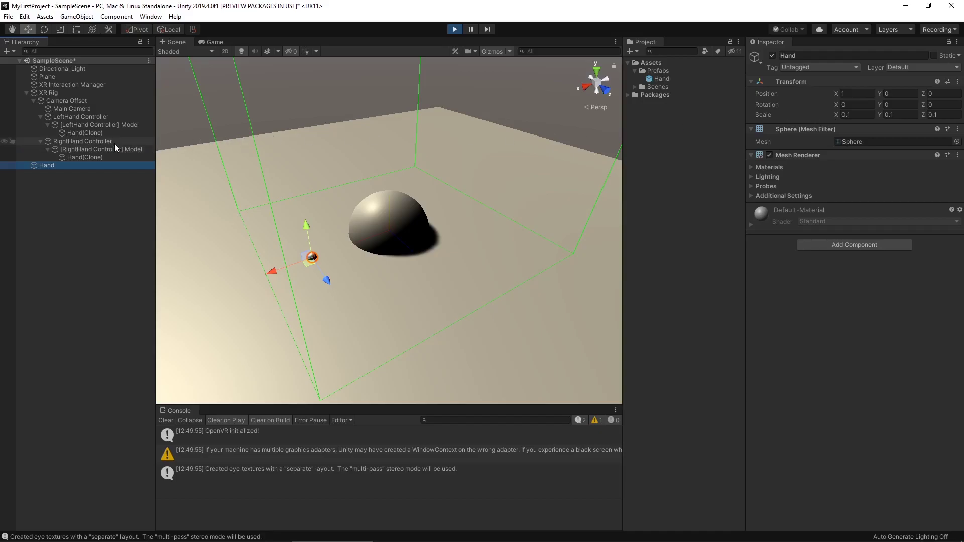
Check LeftHand Controller and its [LeftHand Controller] Model object, then stop Play mode.
click(106, 119)
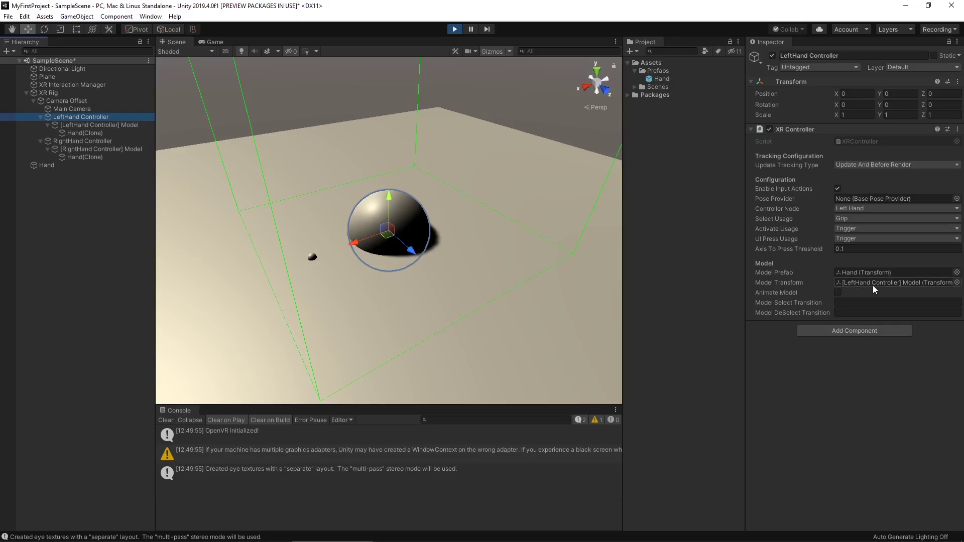
click(122, 125)
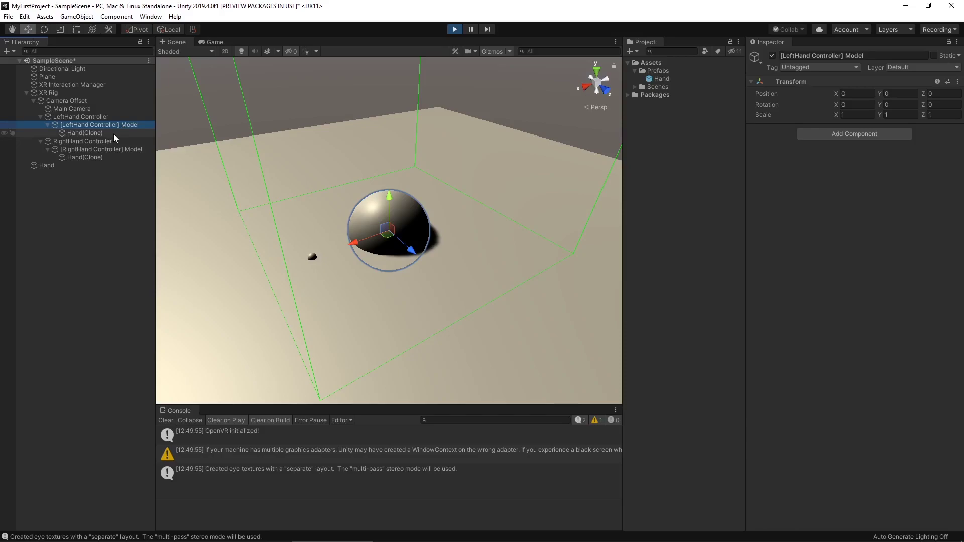
click(454, 29)
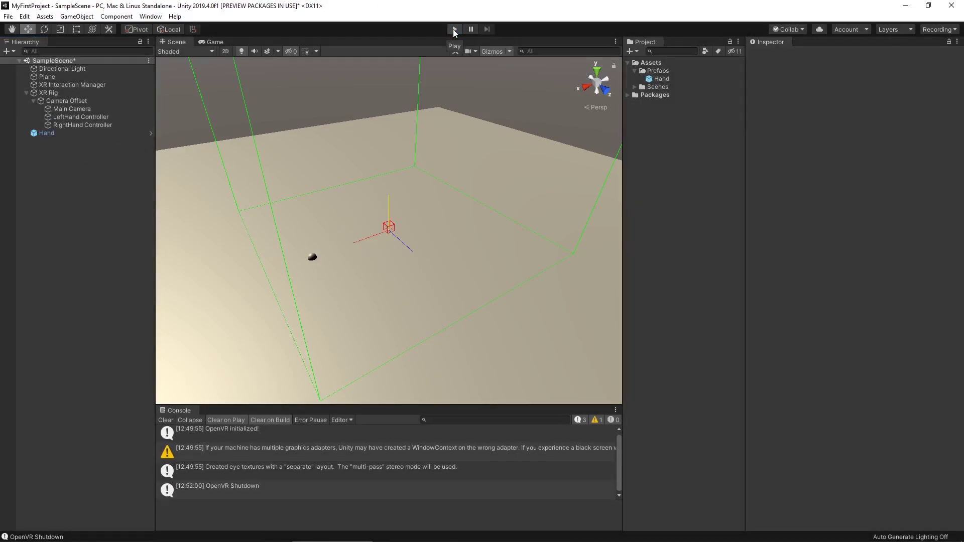
Select LeftHand Controller to show its XR Controller with Model Prefab Hand and Model Transform None.
click(112, 121)
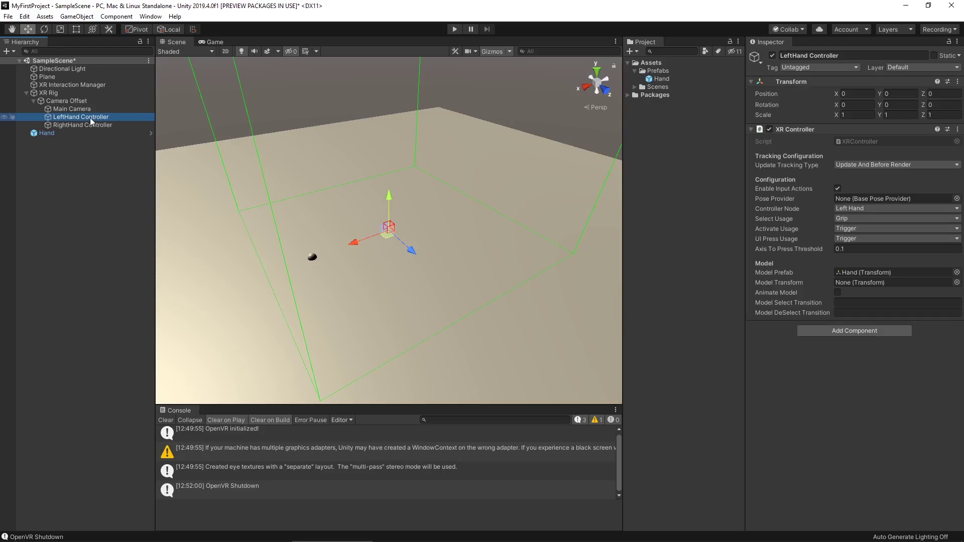
Add an empty child named ModelTransform under LeftHand Controller.
right_click(90, 118)
click(129, 209)
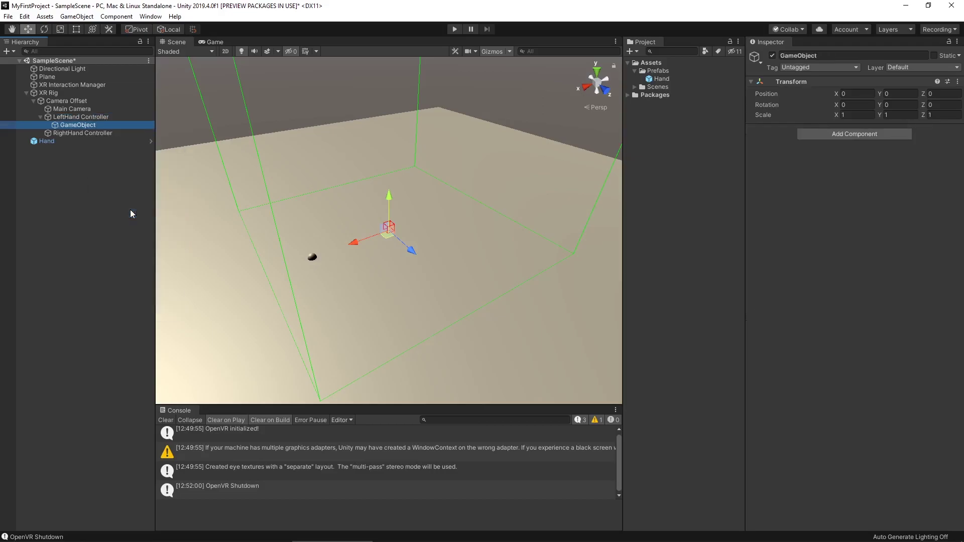
text(Mod)
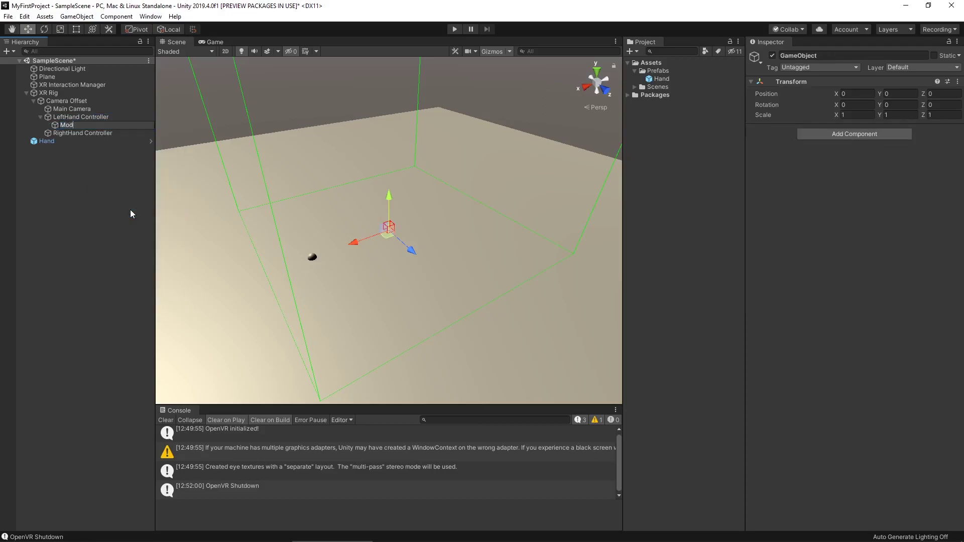
text(elTransform)
key(Return)
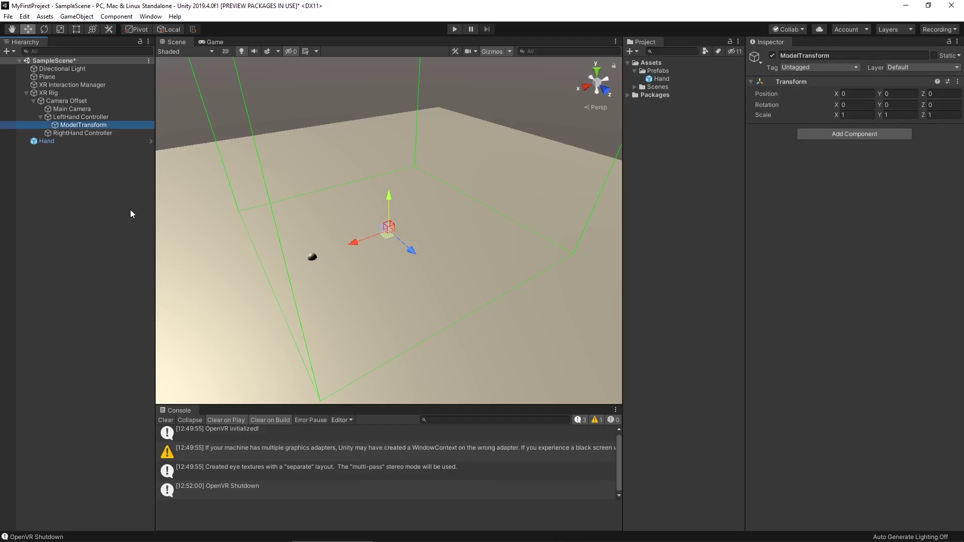
Set ModelTransform's scale to 0.1, 0.1, 0.1, discarding a trial 45° X rotation.
click(856, 116)
text(0.1)
key(Tab)
text(0.1)
key(Tab)
text(0.1)
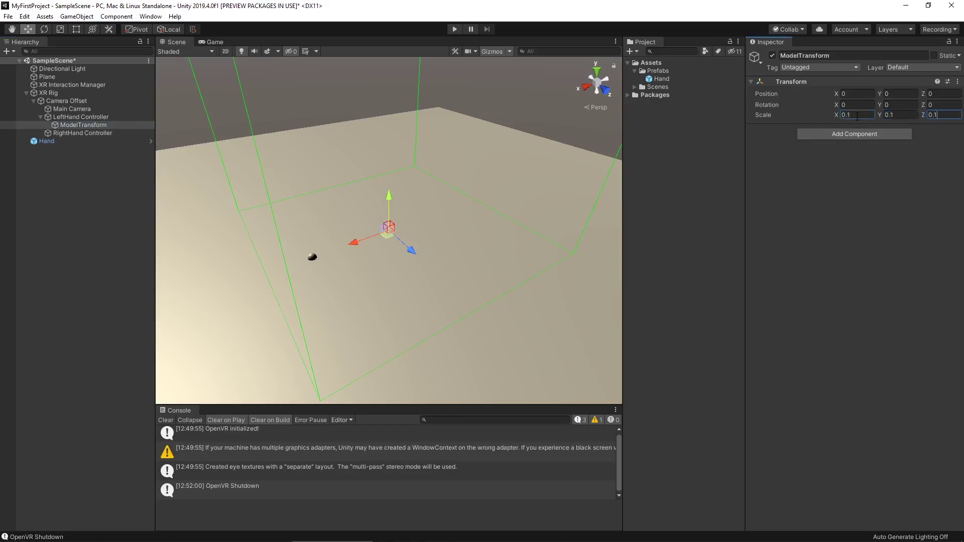
click(854, 106)
text(45)
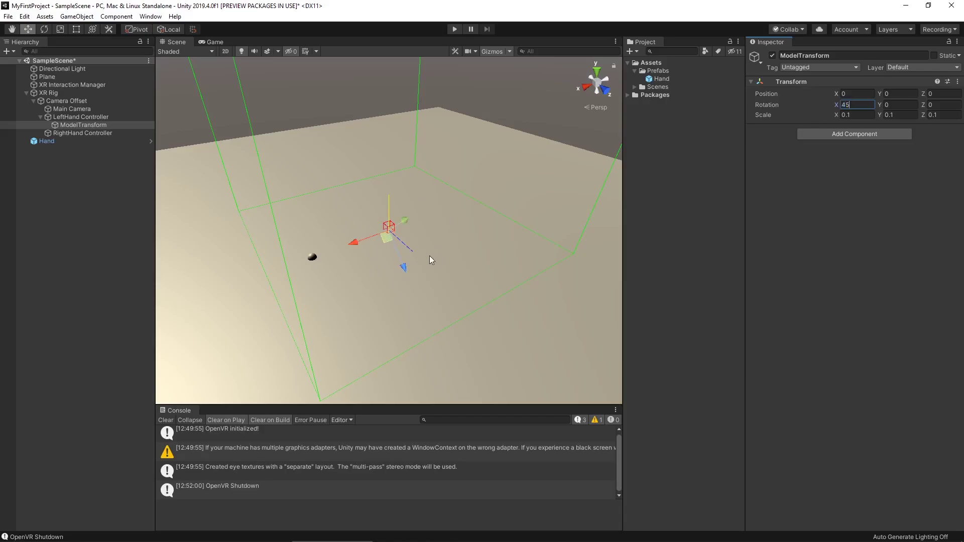
key(BackSpace)
key(BackSpace)
Assign ModelTransform as LeftHand Controller's Model Transform, then duplicate ModelTransform.
click(98, 116)
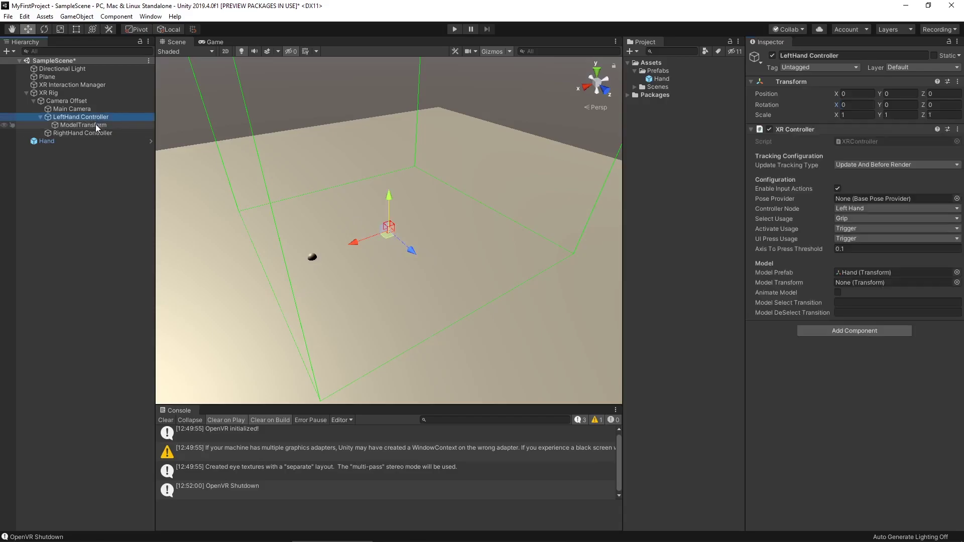
drag(87, 125, 842, 284)
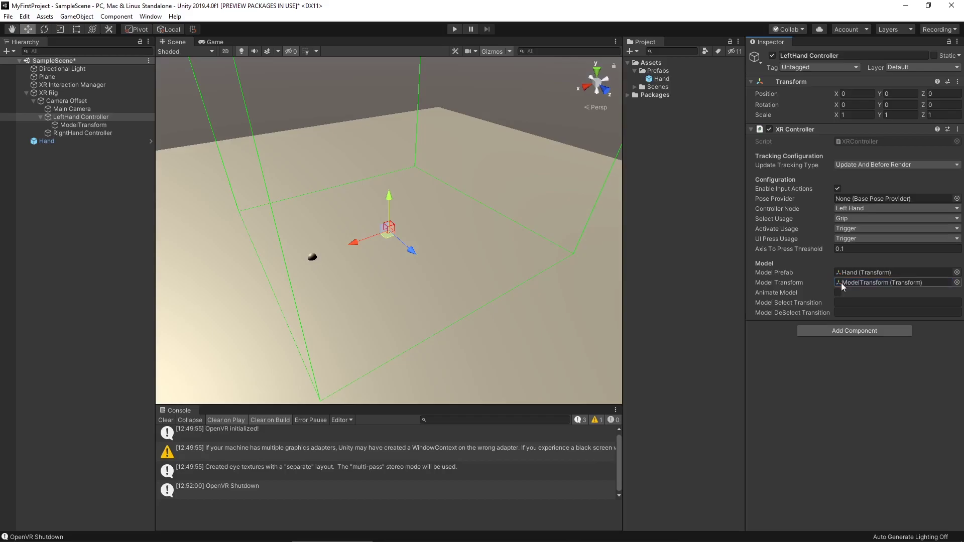
click(88, 125)
key(ctrl+d)
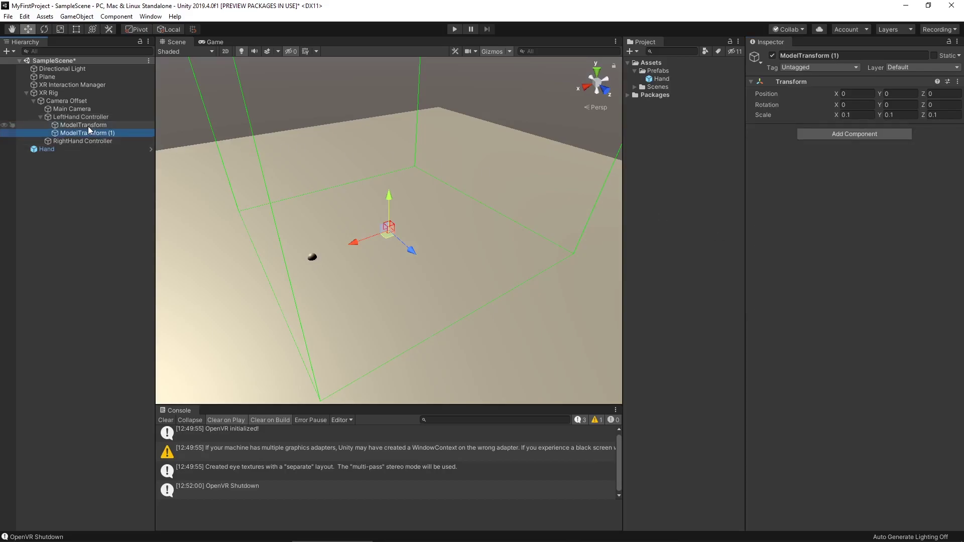
key(ctrl+z)
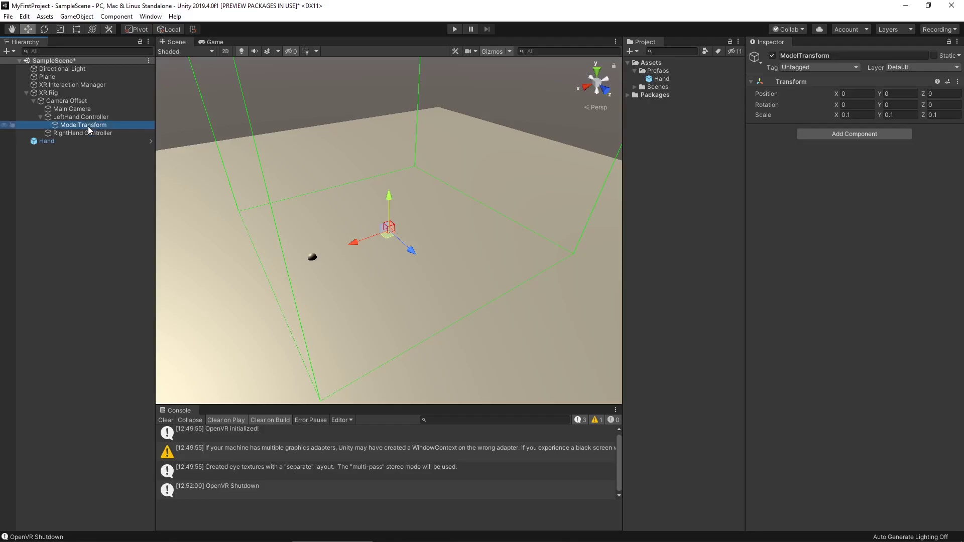
key(ctrl+d)
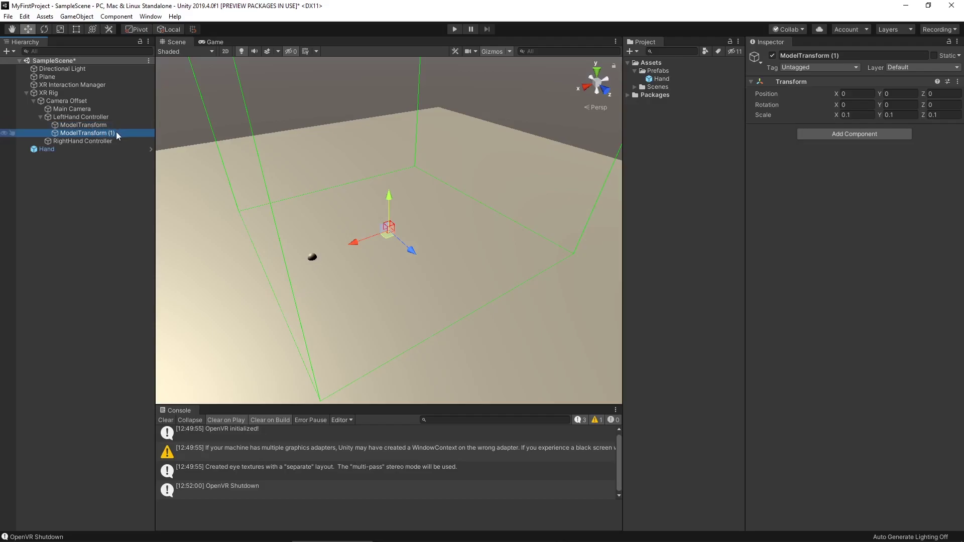
Parent the copy to RightHand Controller, rename it ModelTransform, and assign it as its Model Transform.
mouse_move(116, 132)
mouse_down()
mouse_move(118, 145)
mouse_move(111, 141)
mouse_up()
click(113, 140)
click(122, 142)
key(BackSpace)
key(BackSpace)
key(BackSpace)
key(BackSpace)
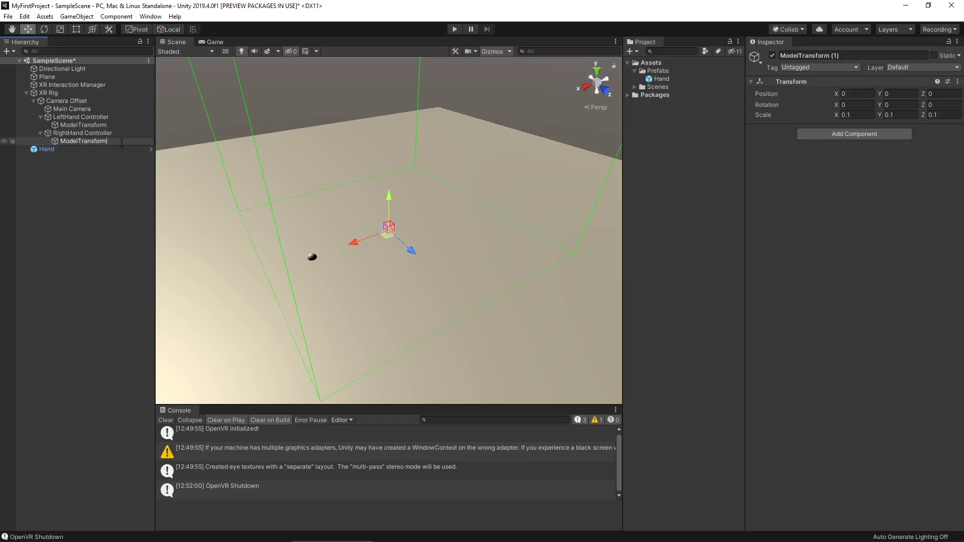
key(Return)
click(111, 133)
drag(94, 141, 862, 283)
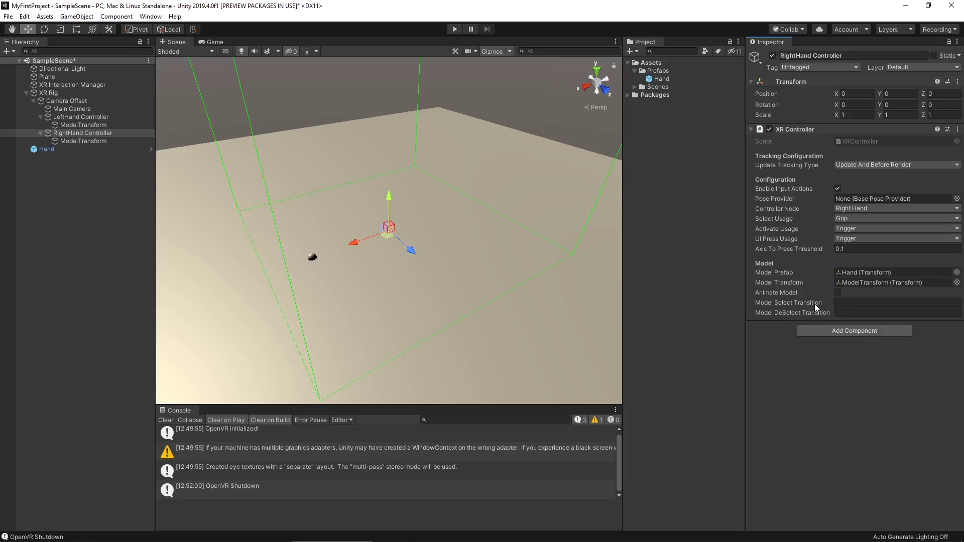
mouse_move(813, 305)
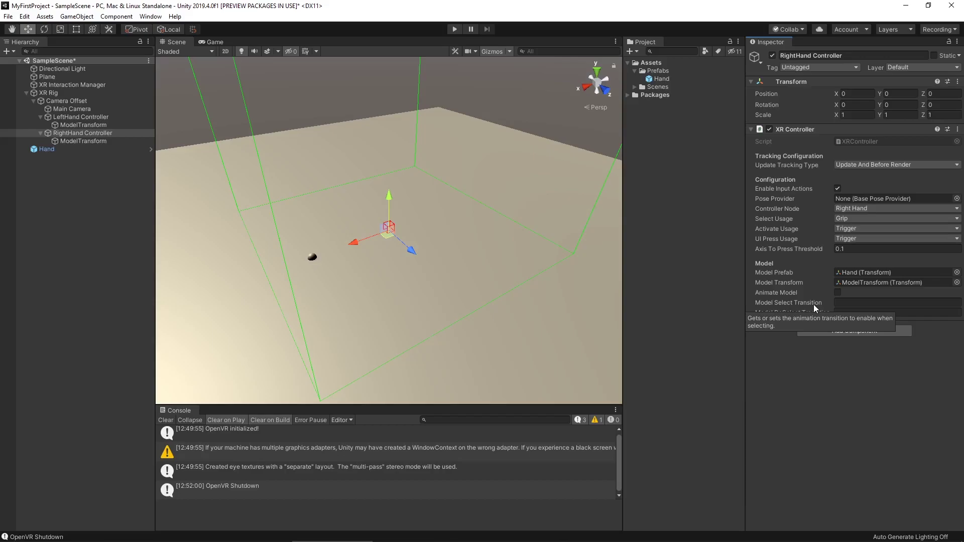
Set the Hand object's scale to 1, 1, 1.
click(85, 149)
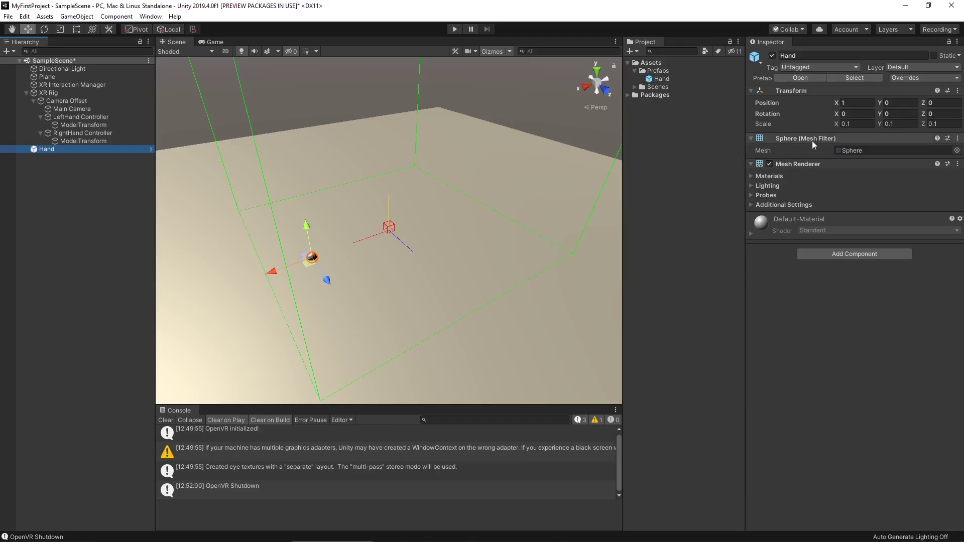
click(852, 123)
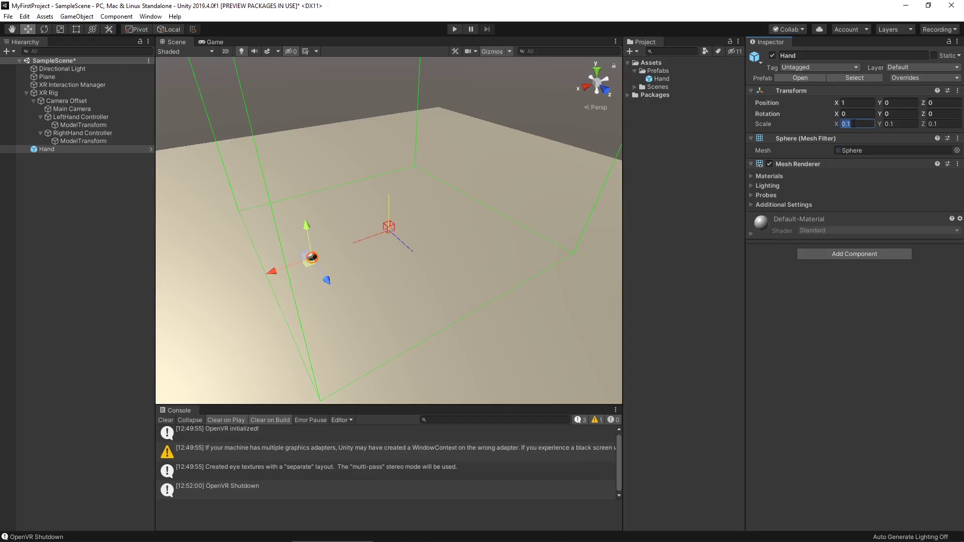
text(1)
key(Tab)
text(1)
key(Tab)
text(1)
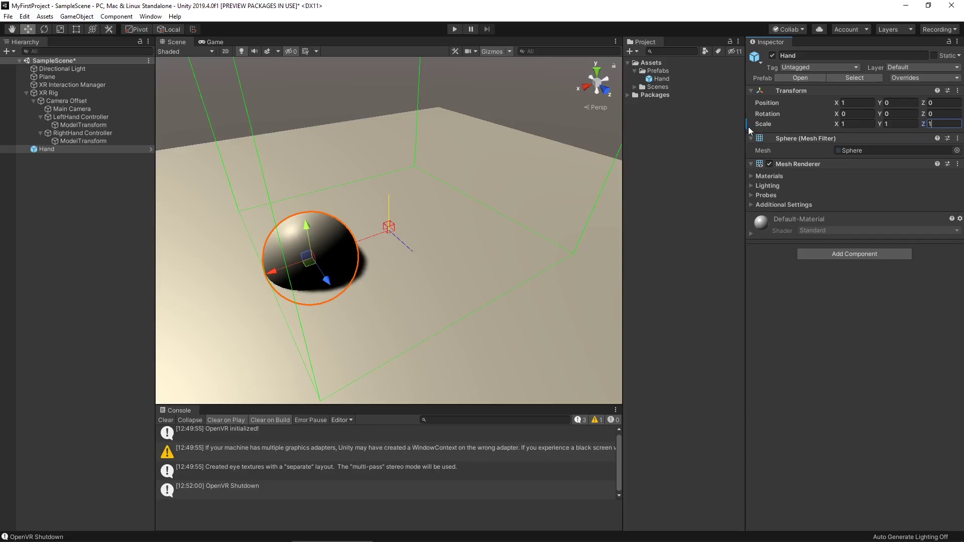
Apply all overrides to the Hand prefab, then delete Hand from the scene.
click(905, 78)
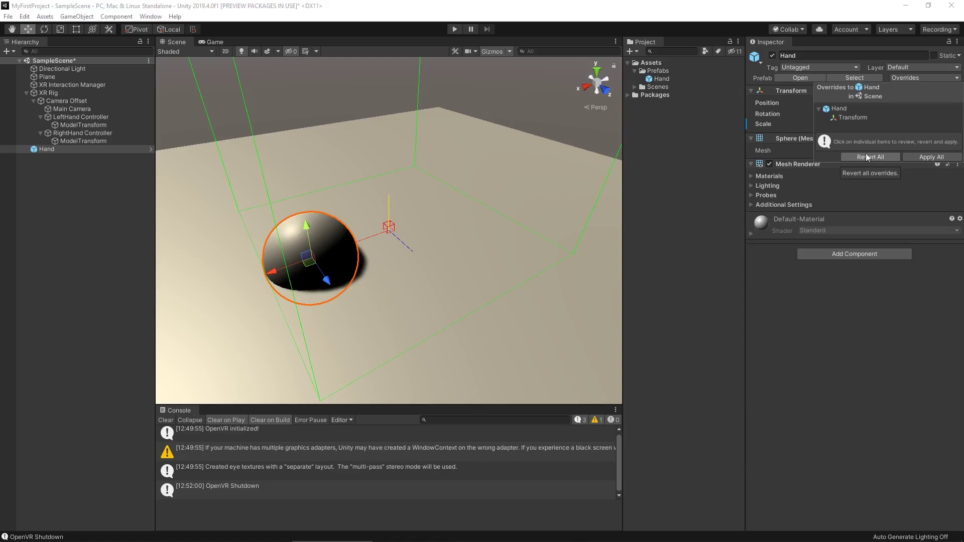
click(931, 157)
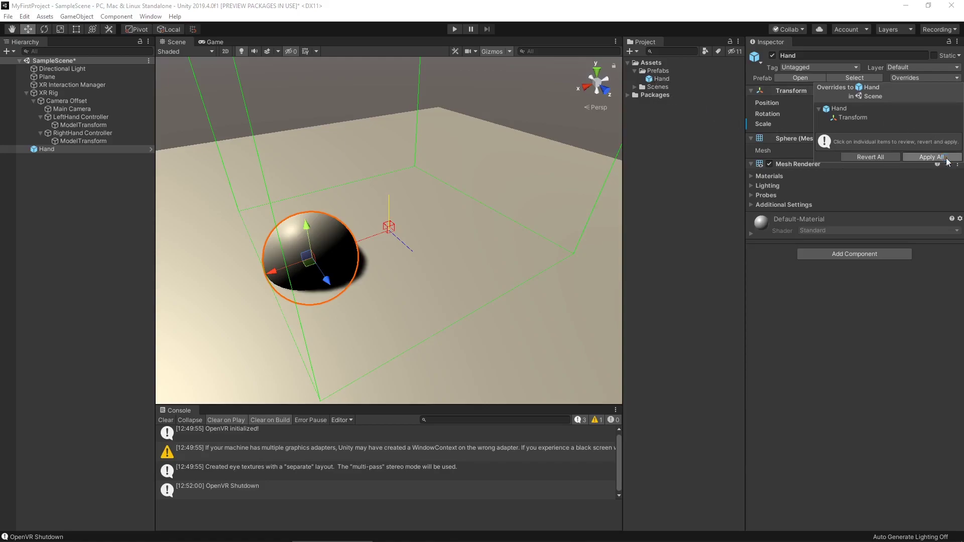
click(67, 149)
key(Delete)
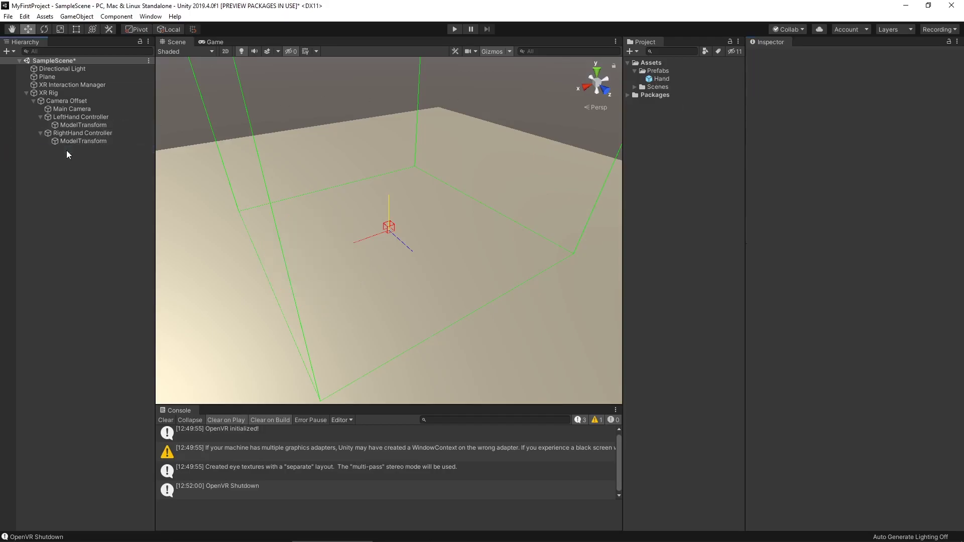
Save the scene and start Play mode, viewing it in the Scene view.
key(ctrl+s)
click(455, 29)
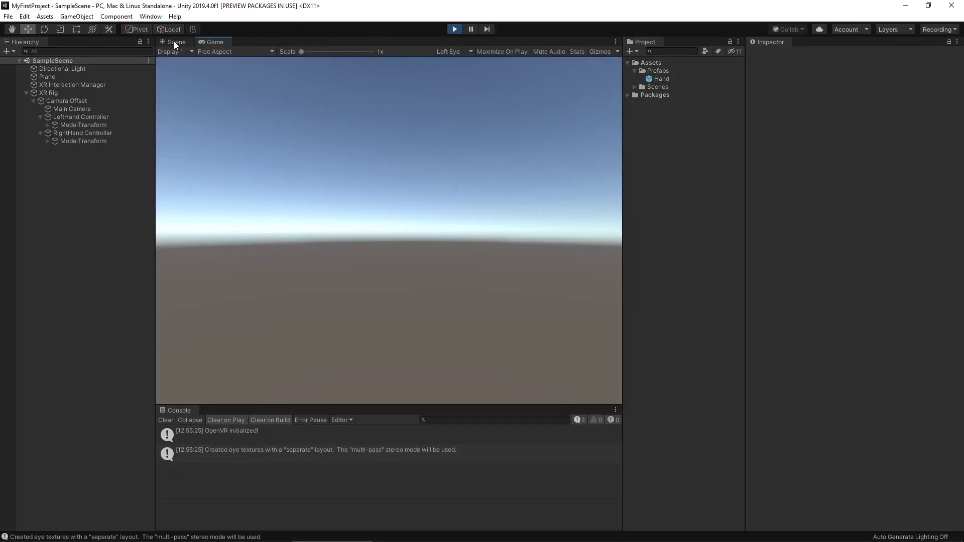
click(174, 42)
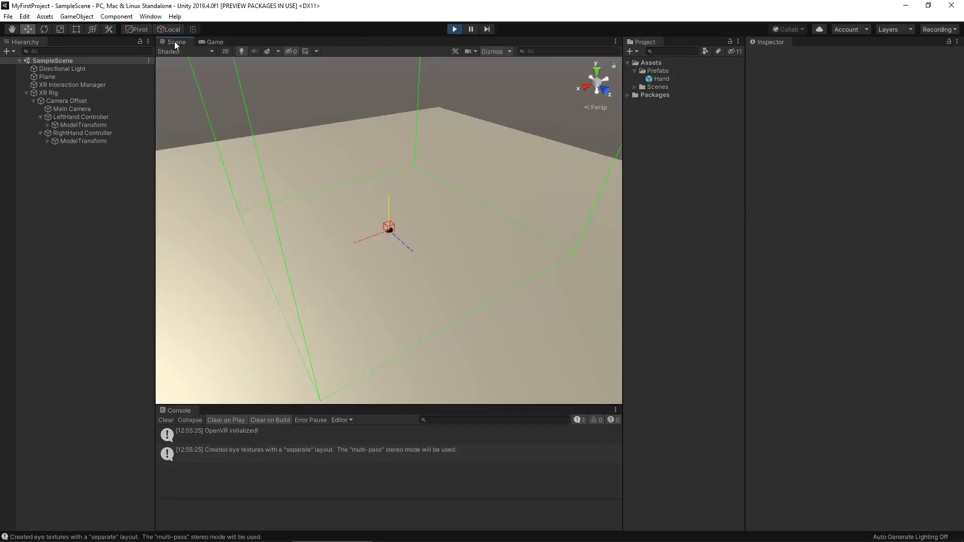
Confirm a Hand(Clone) spawned under both controllers' ModelTransforms, then view the sphere in Game view.
click(46, 141)
click(48, 124)
click(83, 125)
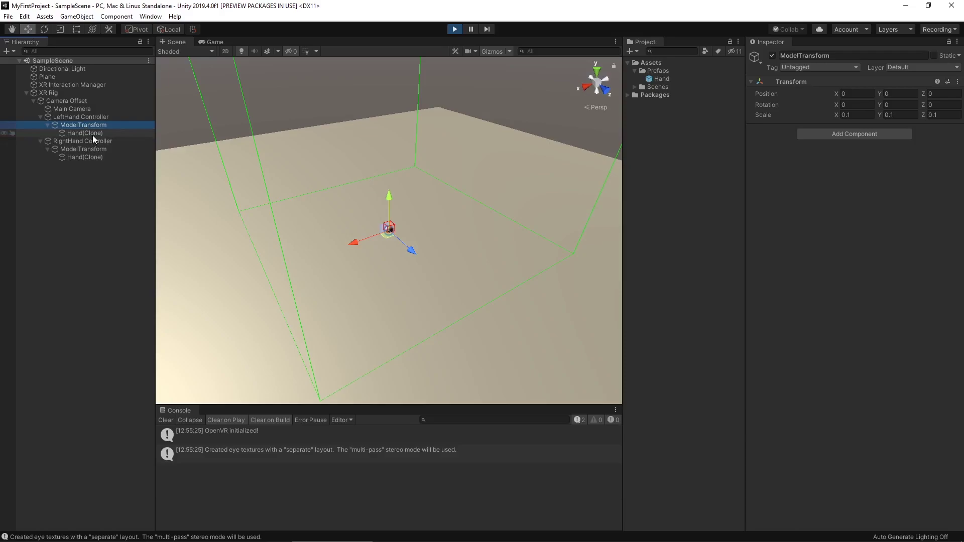
click(93, 133)
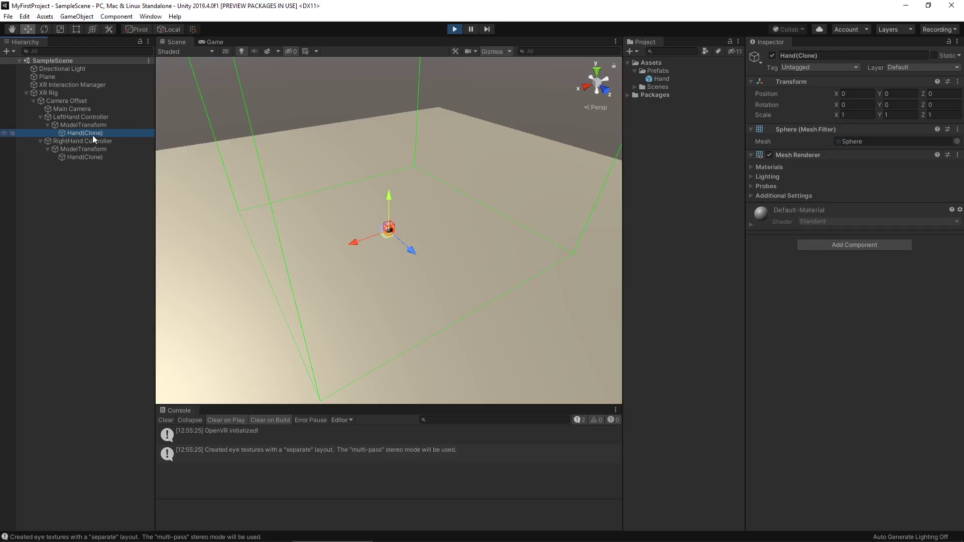
click(208, 41)
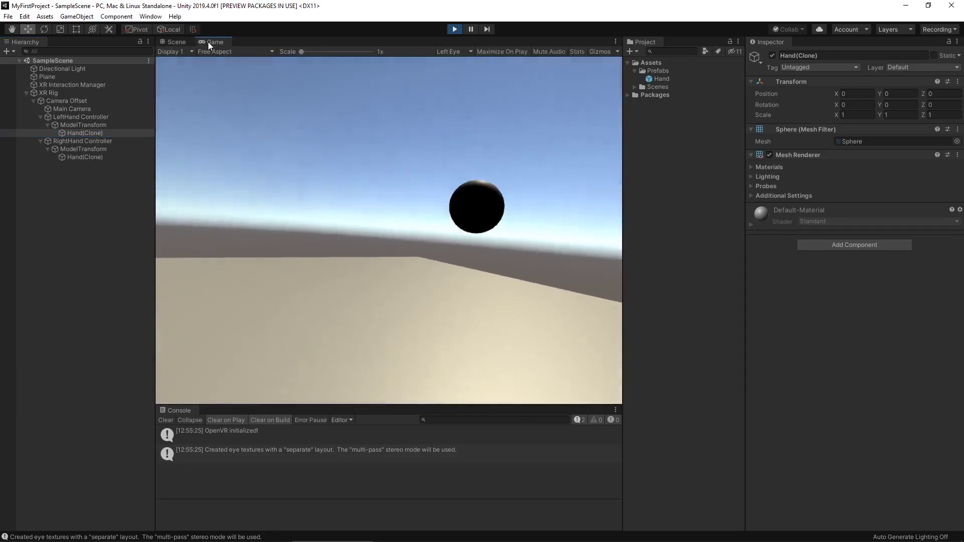